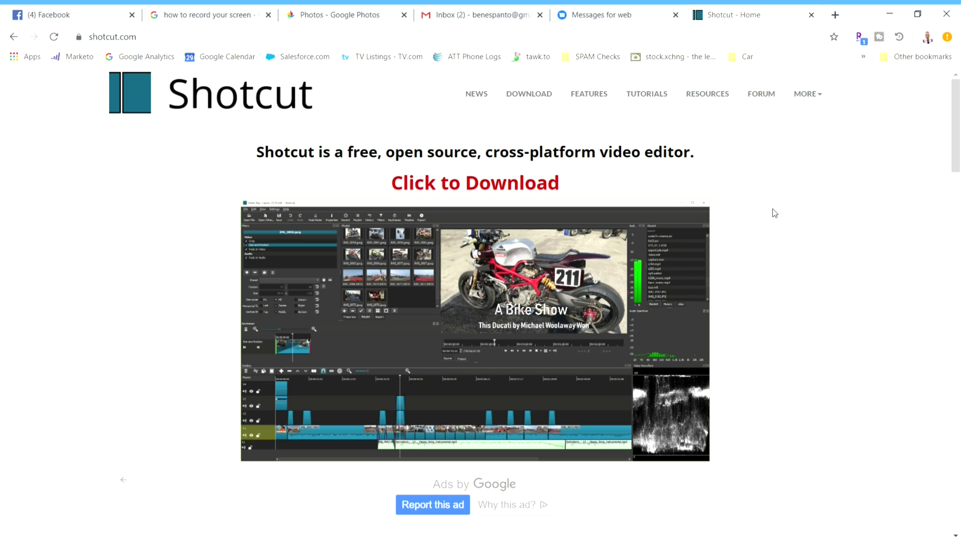
# Scroll down the shotcut.com homepage to review its features.
pyautogui.scroll(-5, 857, 290)
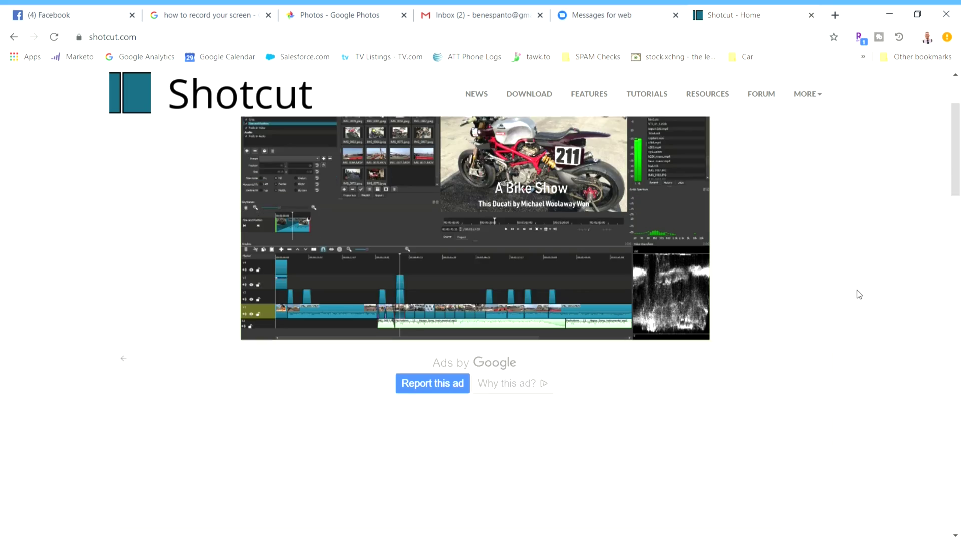
pyautogui.scroll(-4, 857, 295)
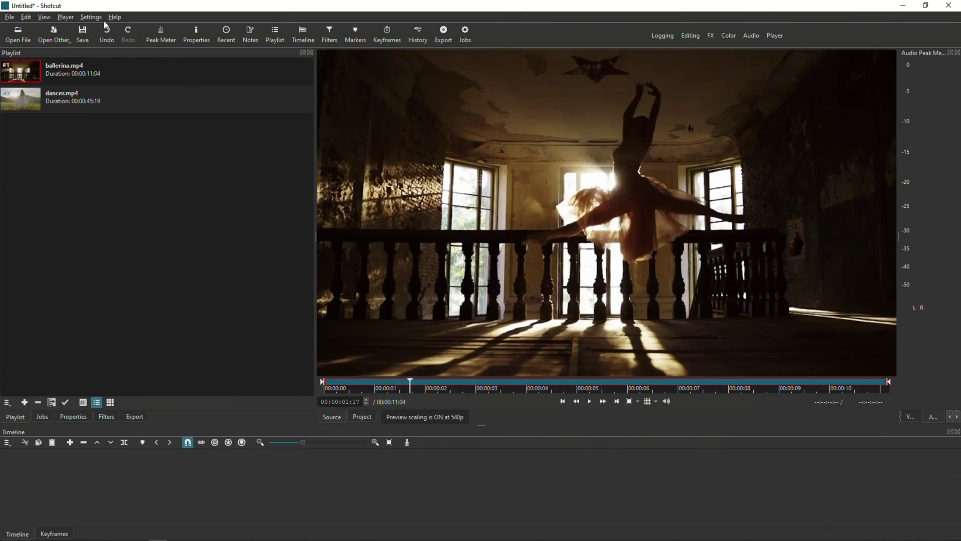
pyautogui.click(113, 18)
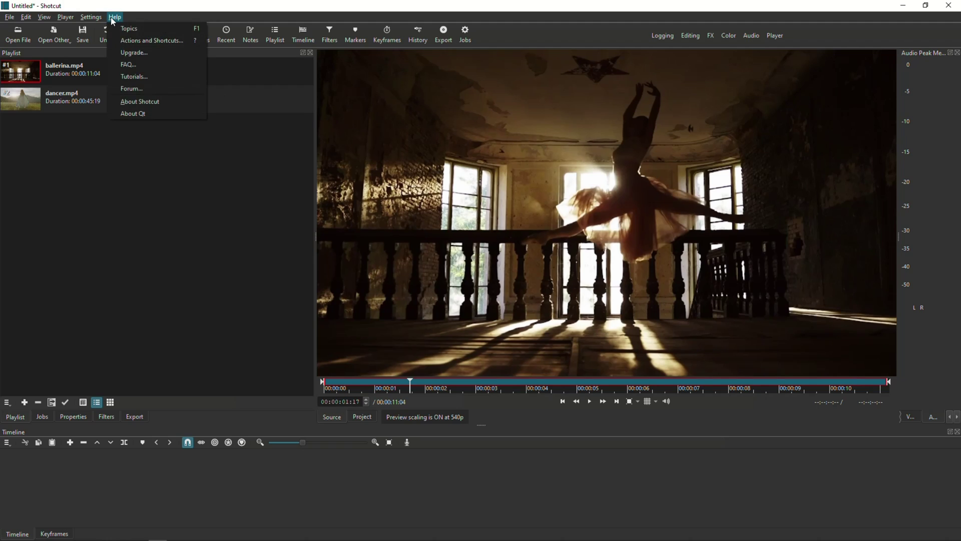
pyautogui.click(167, 100)
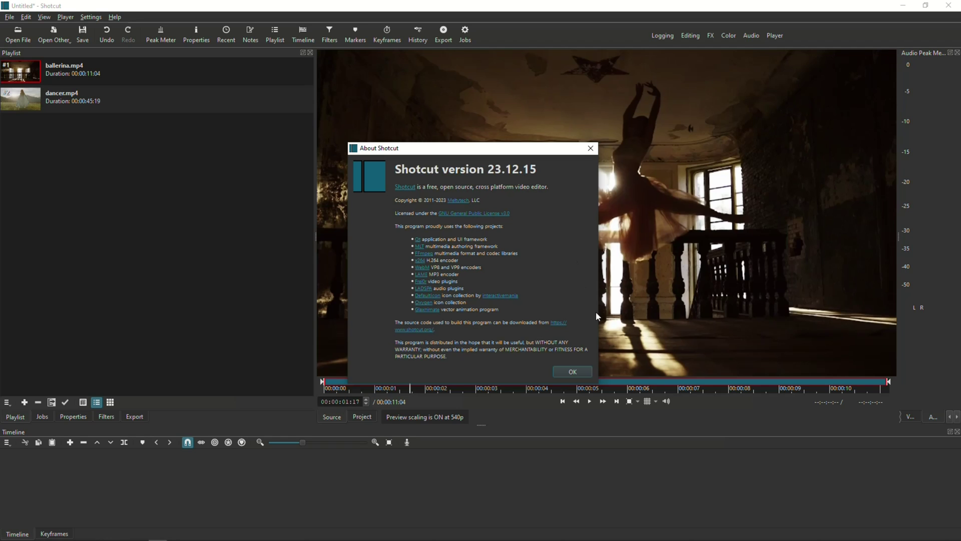
pyautogui.click(573, 372)
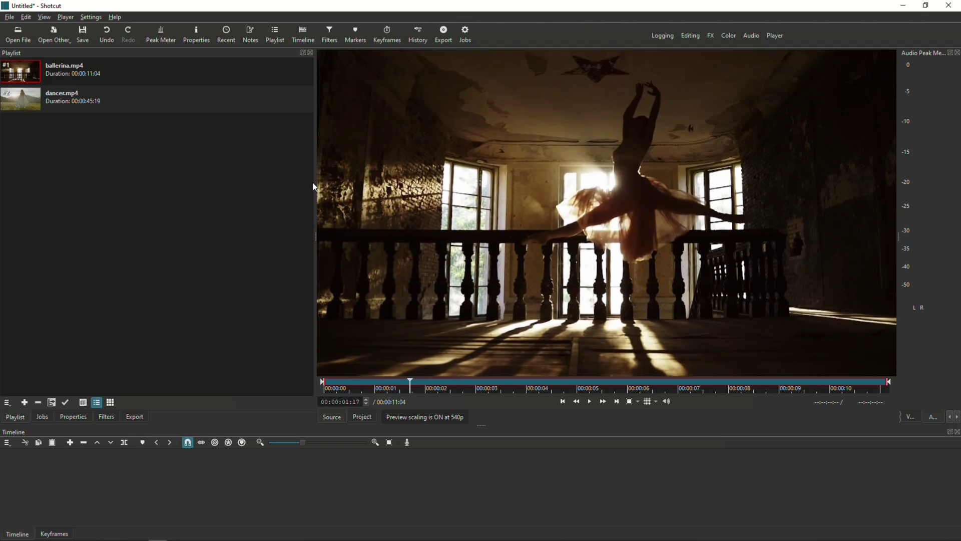
# Play ballerina.mp4 and then dancer.mp4 in the Source player, pausing the dancer clip.
pyautogui.click(68, 74)
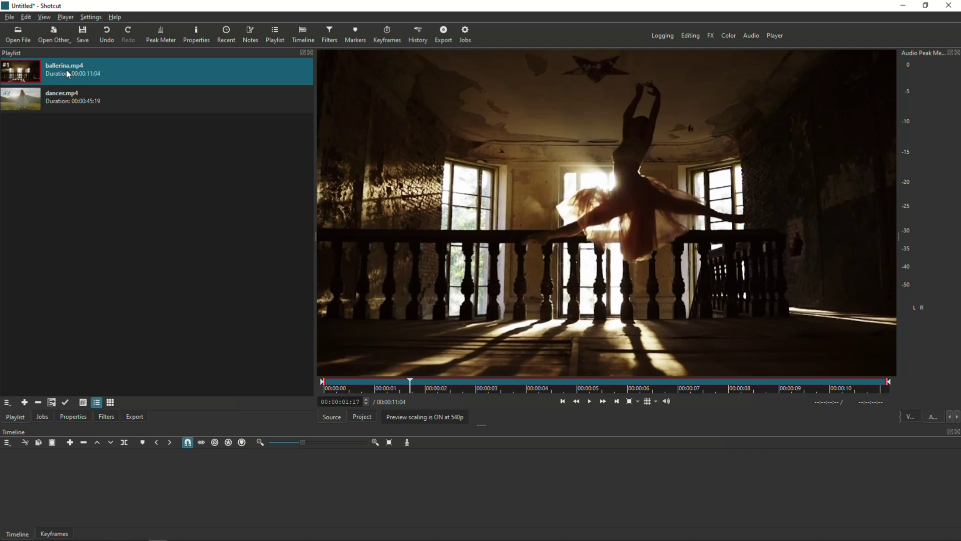
pyautogui.doubleClick(67, 74)
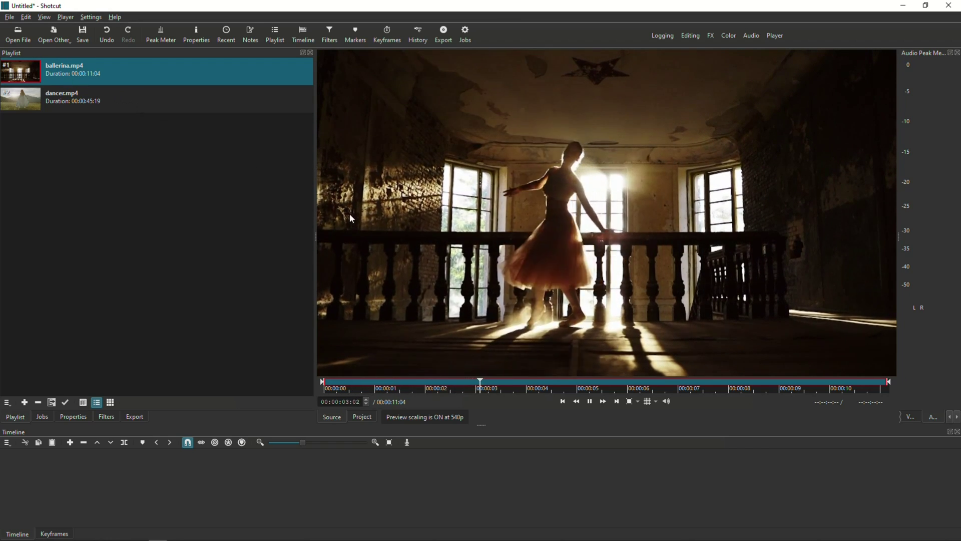
pyautogui.click(26, 99)
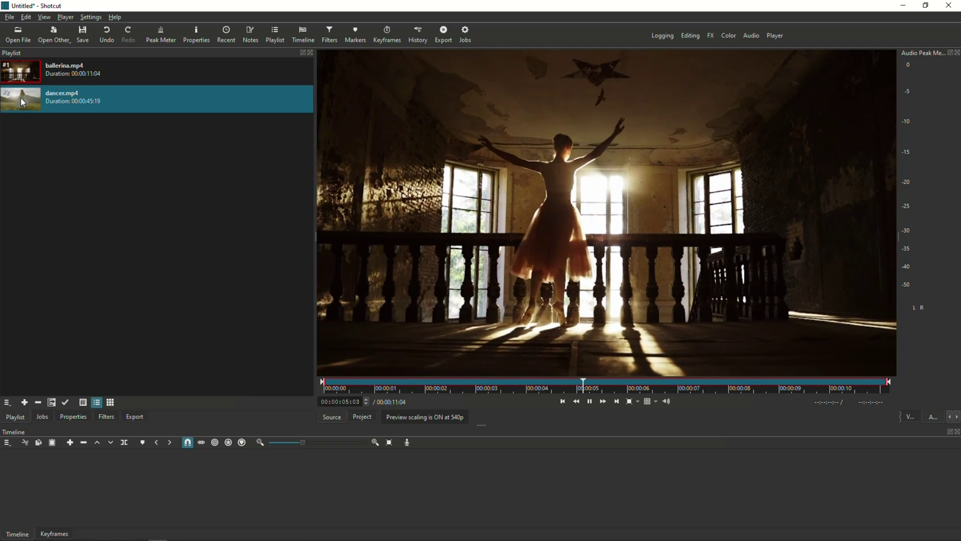
pyautogui.doubleClick(21, 99)
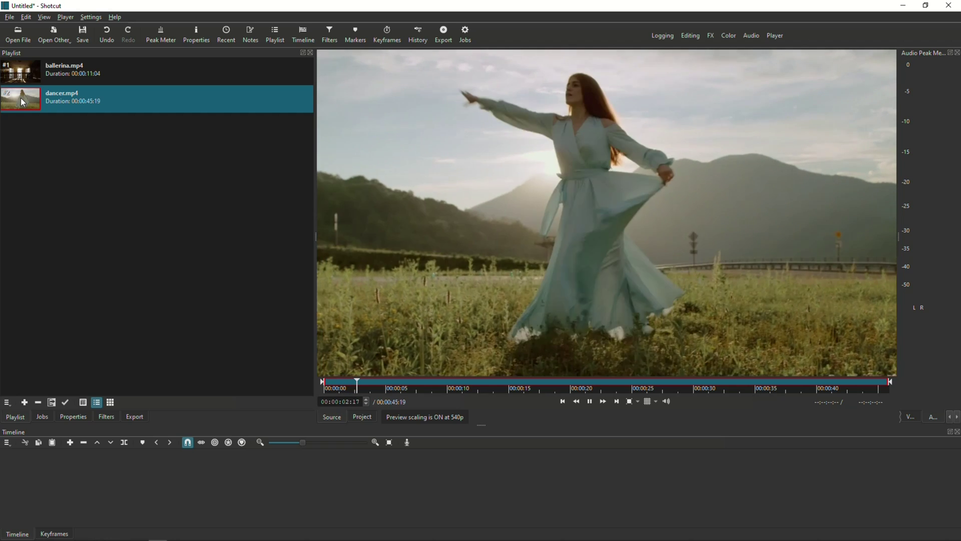
pyautogui.click(591, 401)
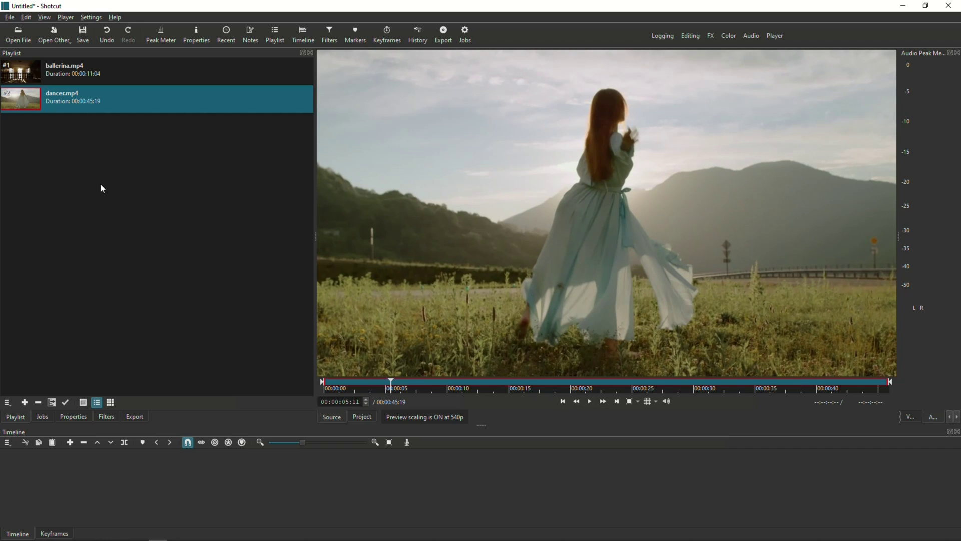
pyautogui.click(24, 82)
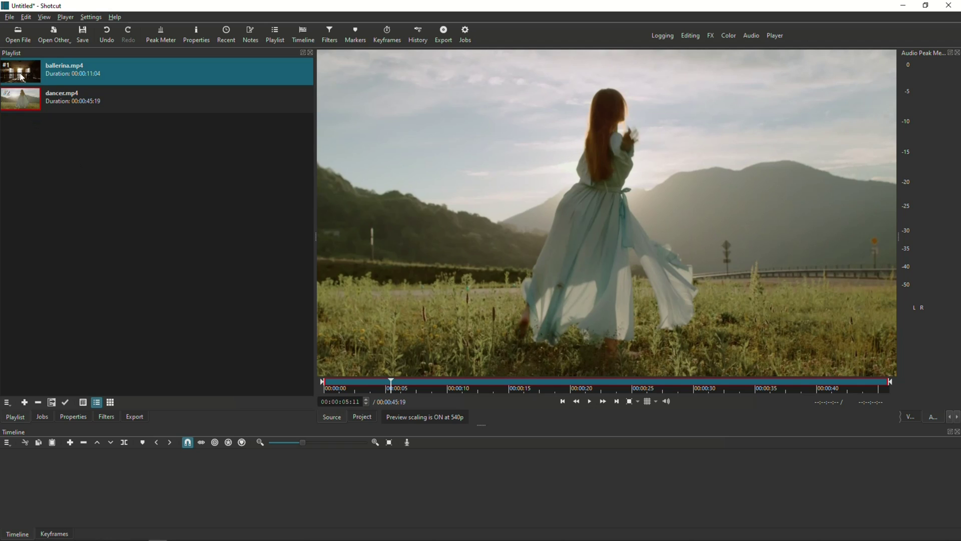
# Drag ballerina.mp4 then dancer.mp4 onto the V1 track, leaving a gap between them.
pyautogui.moveTo(21, 76); pyautogui.dragTo(208, 480)
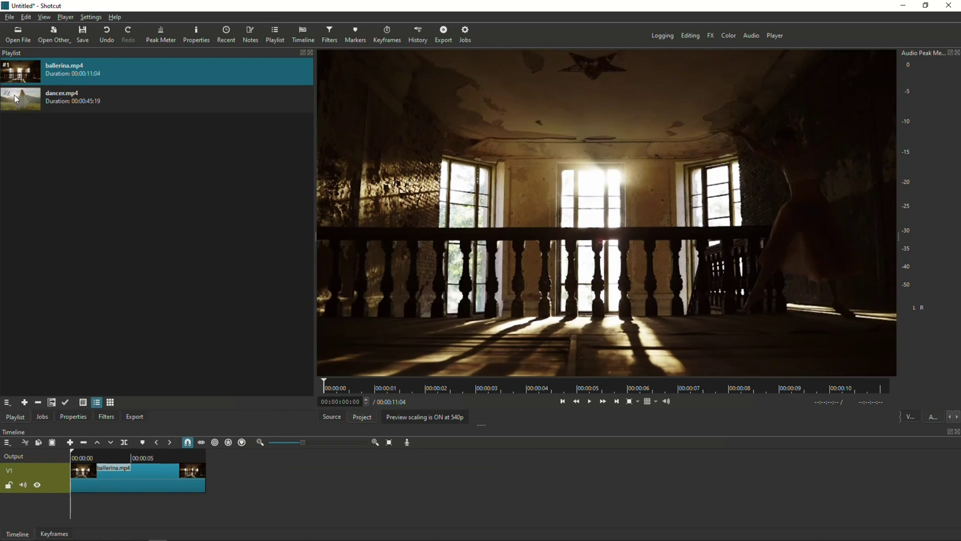
pyautogui.click(15, 98)
pyautogui.moveTo(19, 98); pyautogui.dragTo(307, 474)
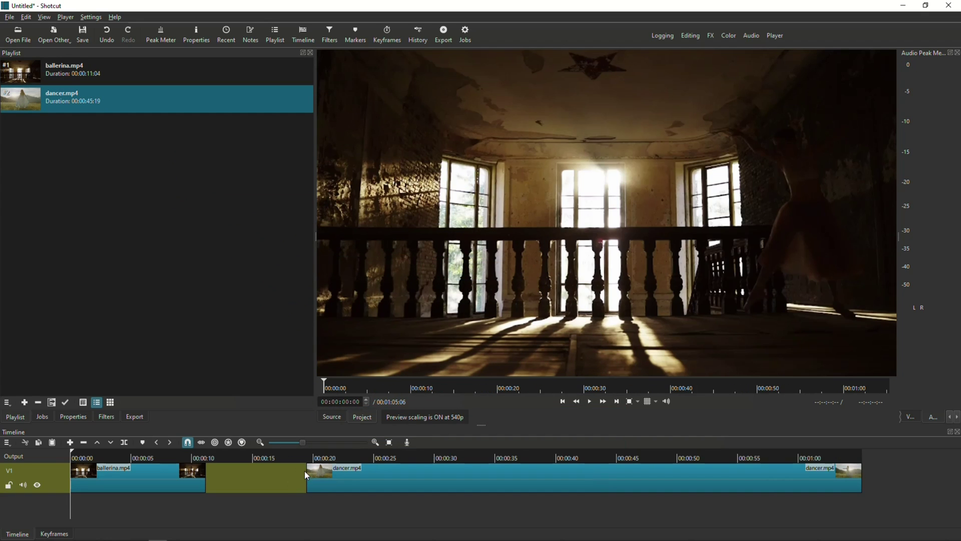
# Play back the edit from 00:00:07:16 through the end of the ballerina clip.
pyautogui.click(164, 458)
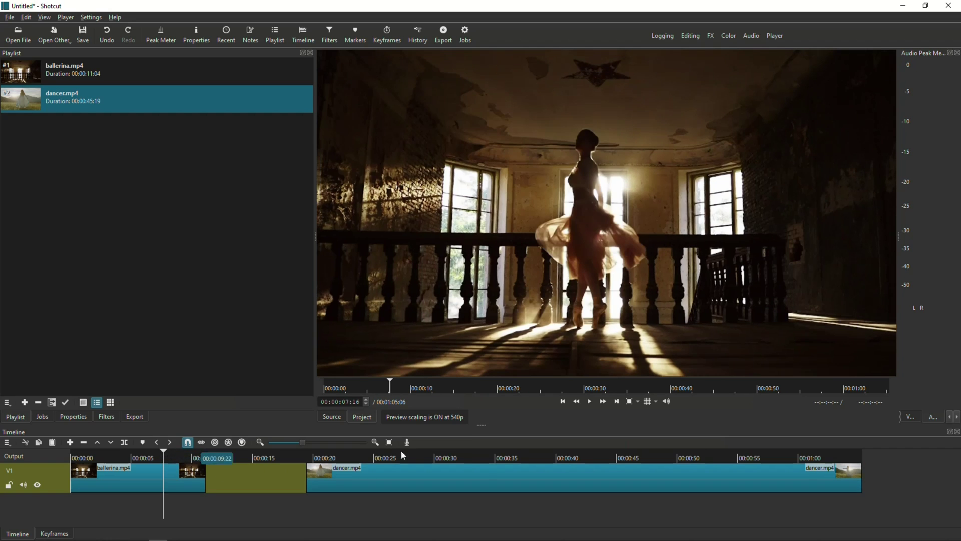
pyautogui.click(591, 402)
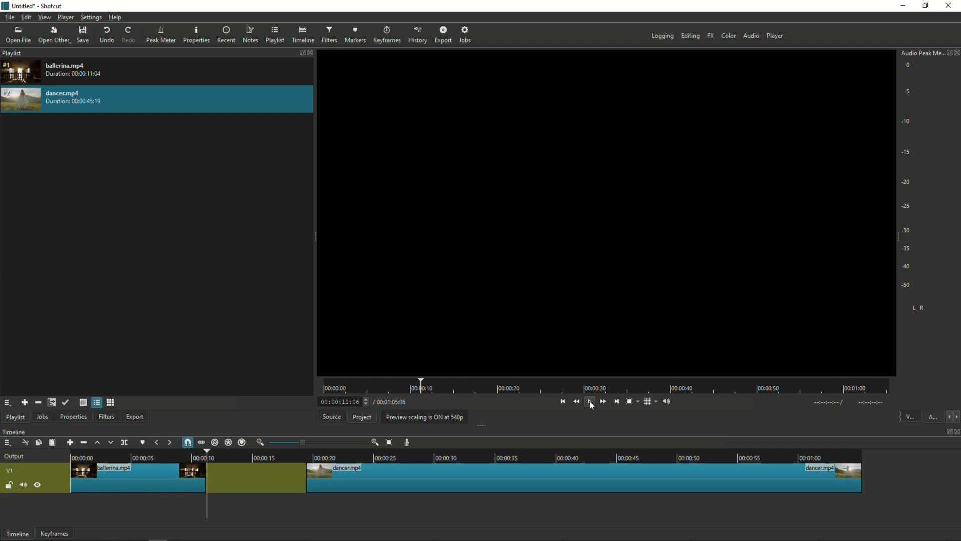
pyautogui.click(591, 402)
pyautogui.scroll(3, 217, 477)
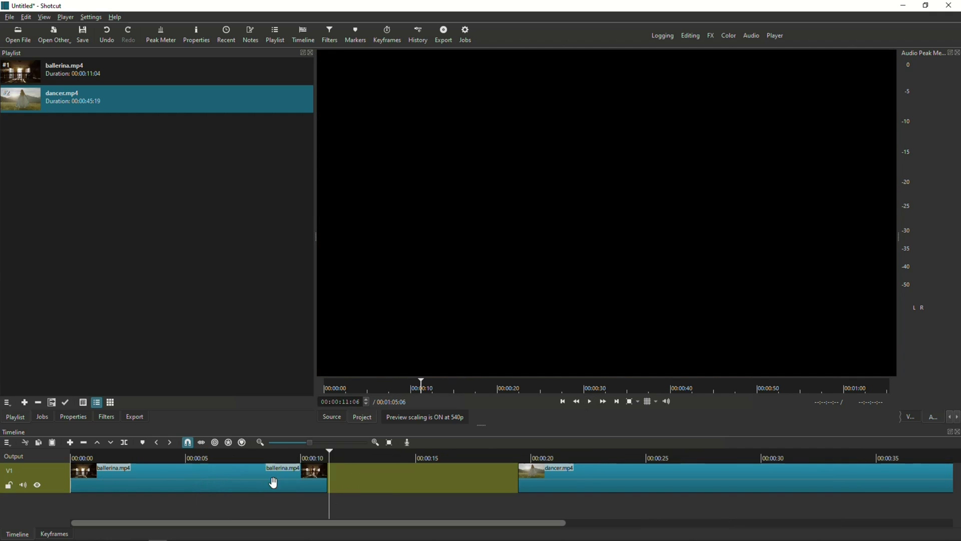
pyautogui.click(320, 460)
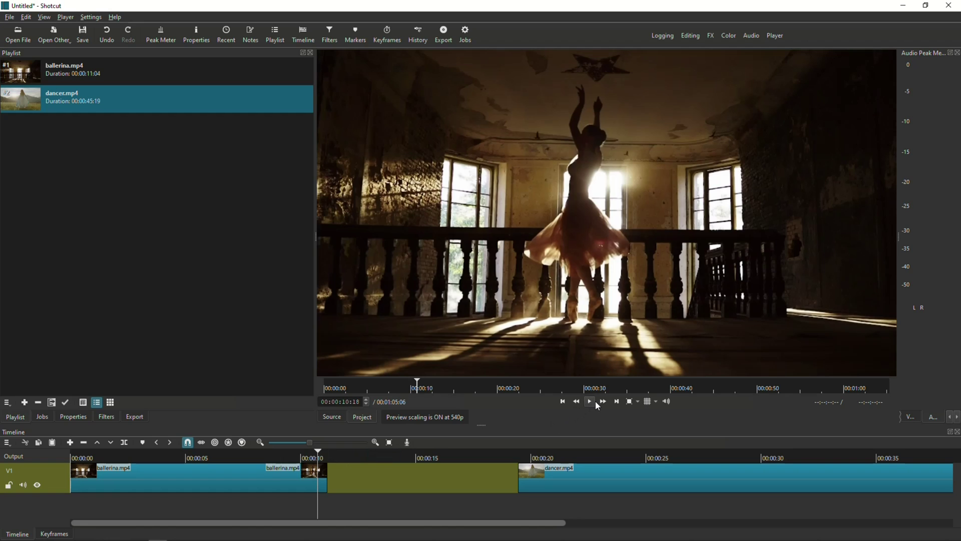
pyautogui.click(591, 402)
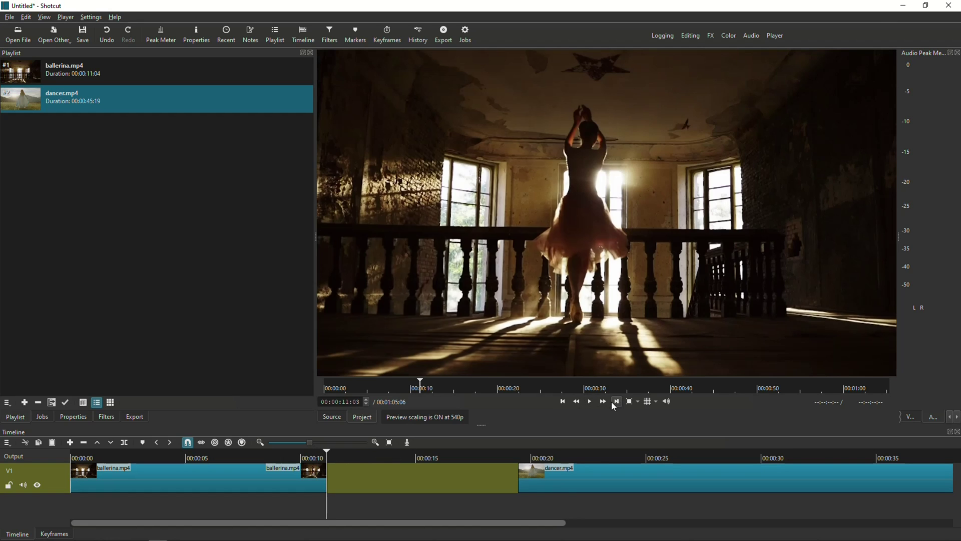
# Play the dancer clip from its first frame, then return to its start.
pyautogui.click(535, 456)
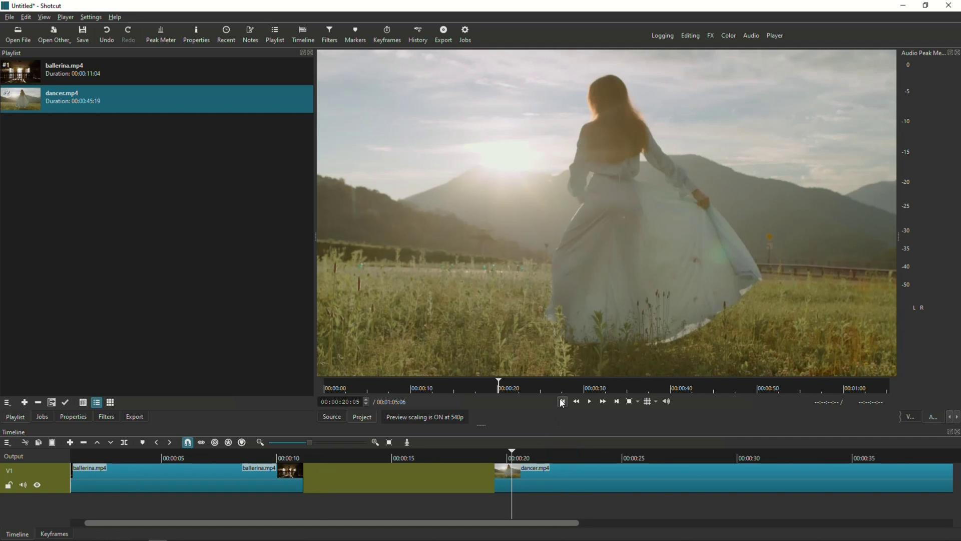
pyautogui.click(563, 402)
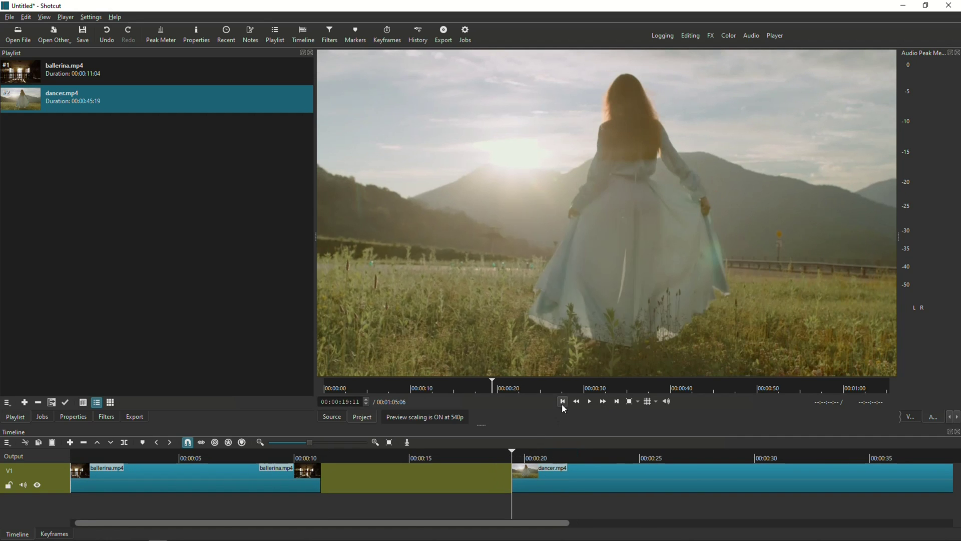
pyautogui.click(590, 402)
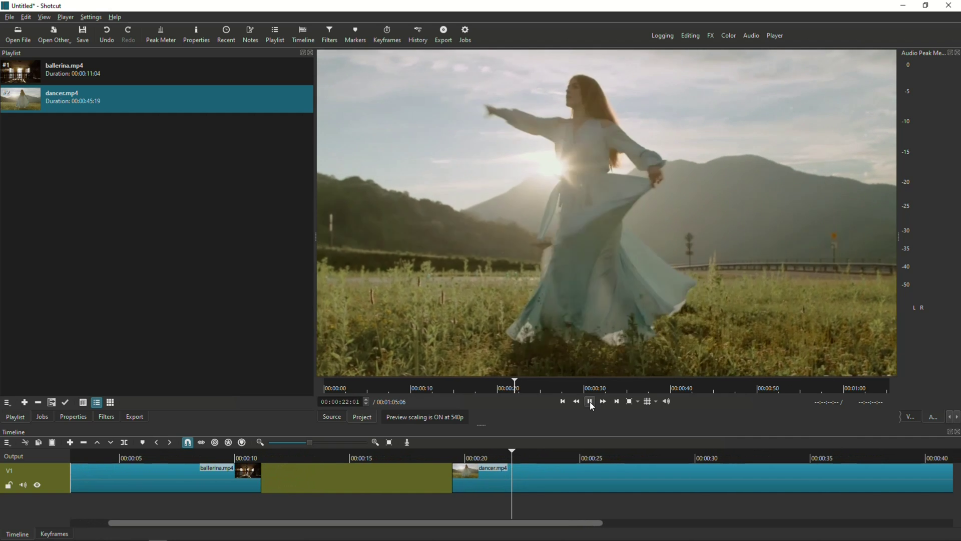
pyautogui.click(590, 401)
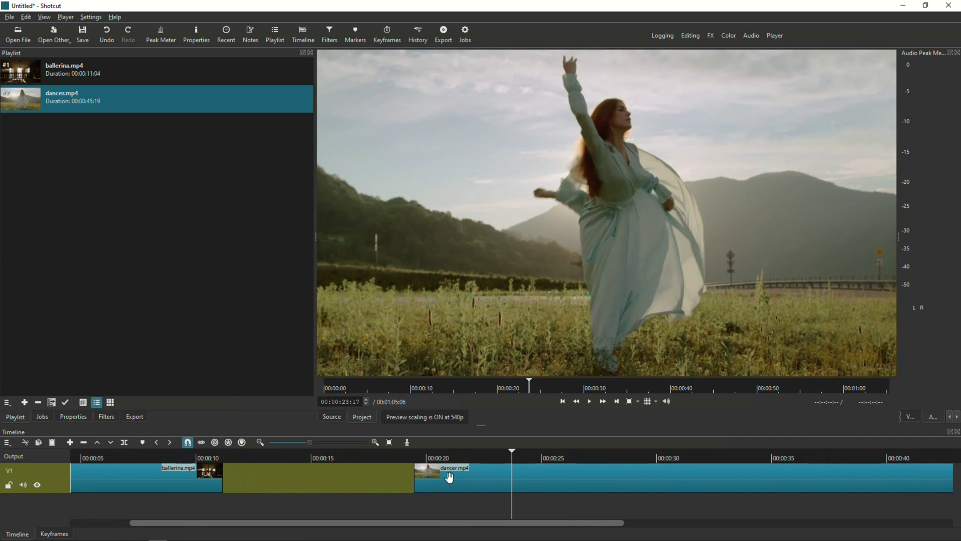
pyautogui.click(423, 457)
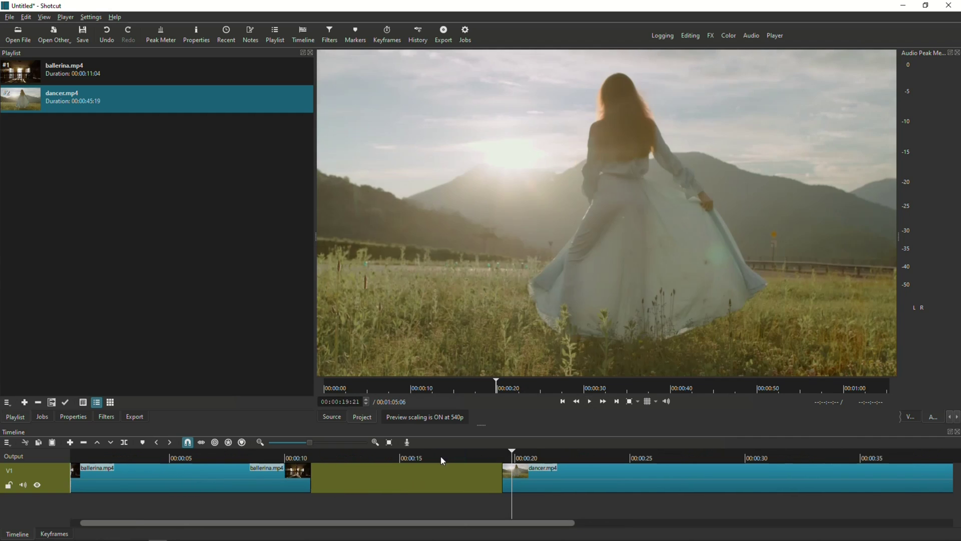
pyautogui.click(563, 402)
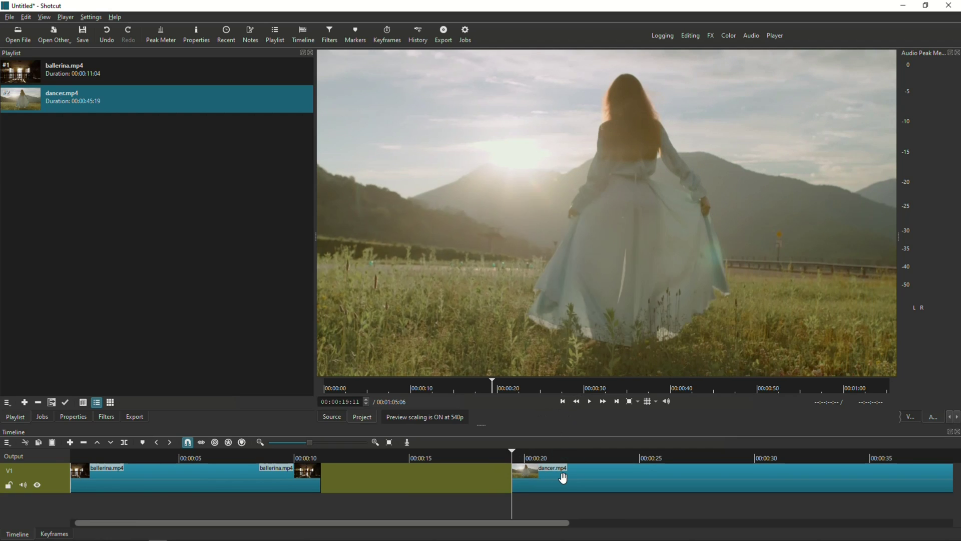
# Slide dancer.mp4 left to close the gap after ballerina.mp4.
pyautogui.moveTo(582, 477); pyautogui.dragTo(399, 477)
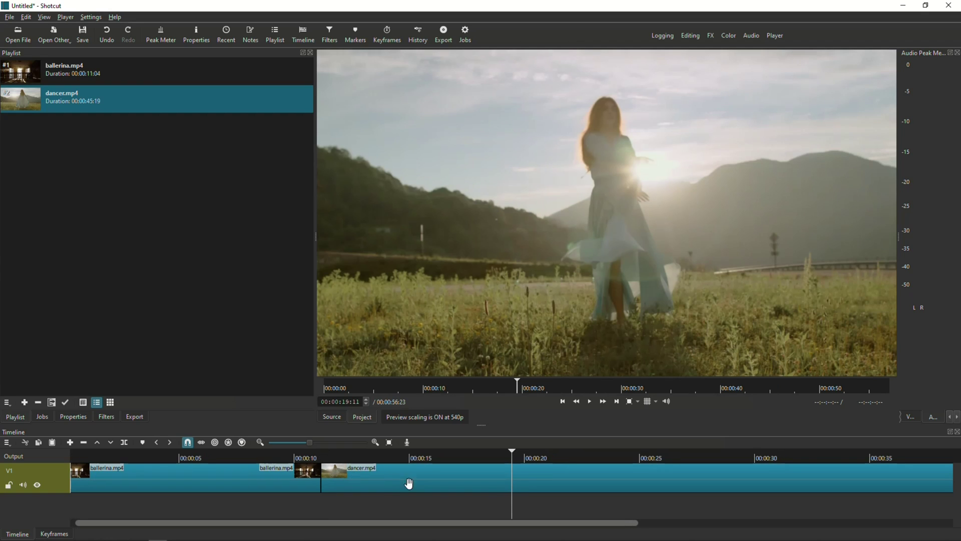
pyautogui.scroll(2, 323, 474)
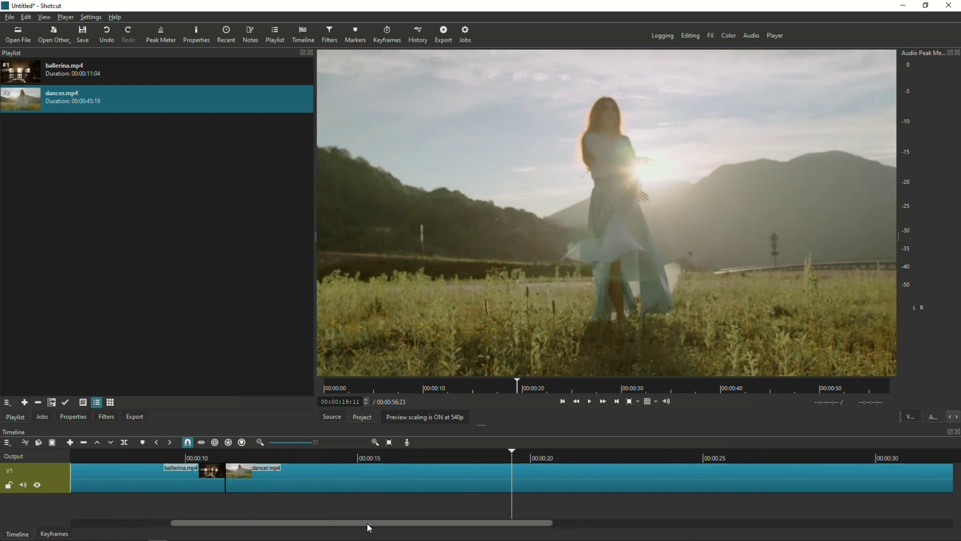
pyautogui.moveTo(367, 521); pyautogui.dragTo(245, 520)
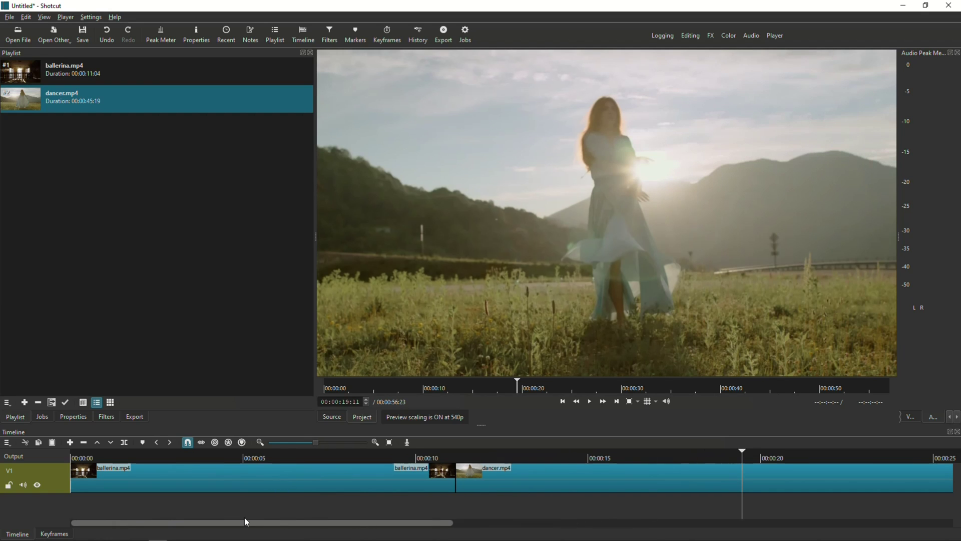
# Step the playhead back to 00:00:10:16, just before the cut, and zoom the timeline in.
pyautogui.click(441, 456)
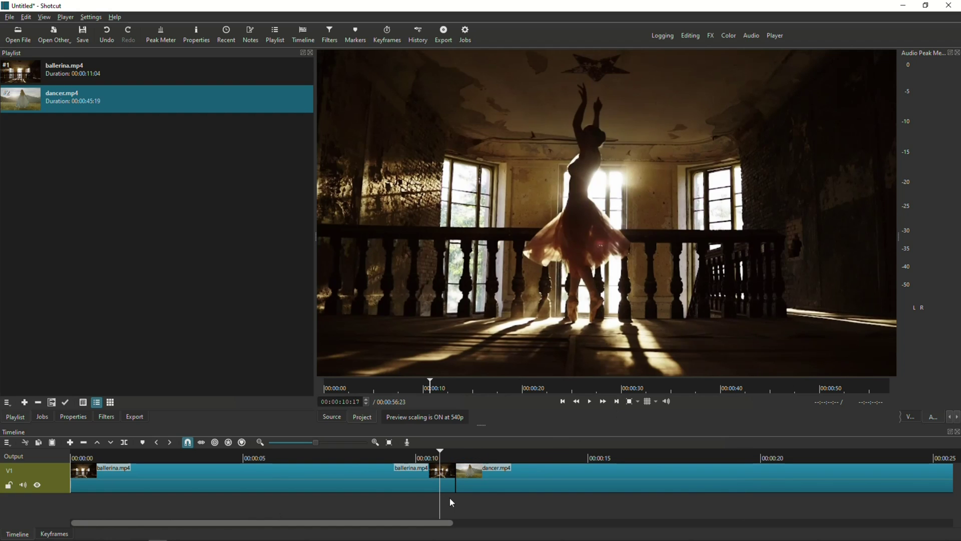
pyautogui.click(411, 472)
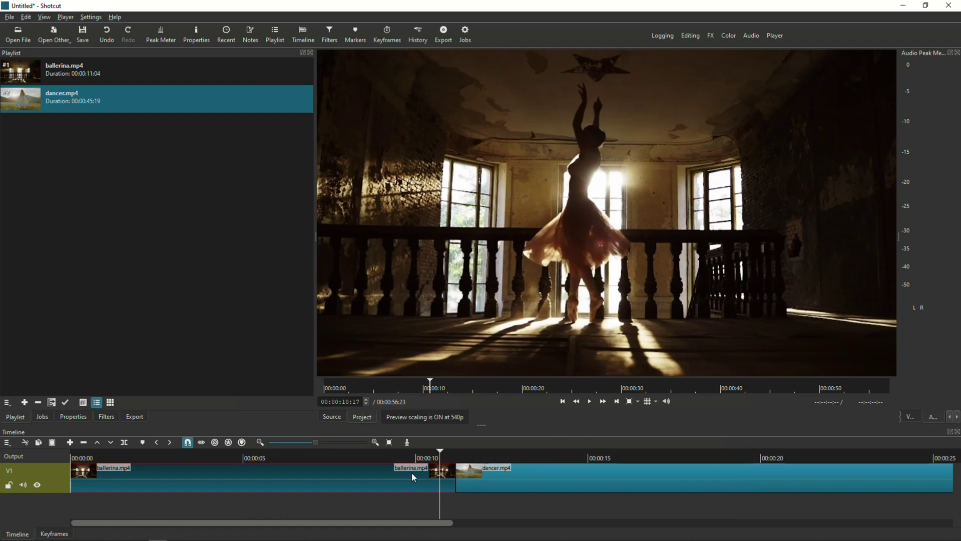
pyautogui.click(617, 403)
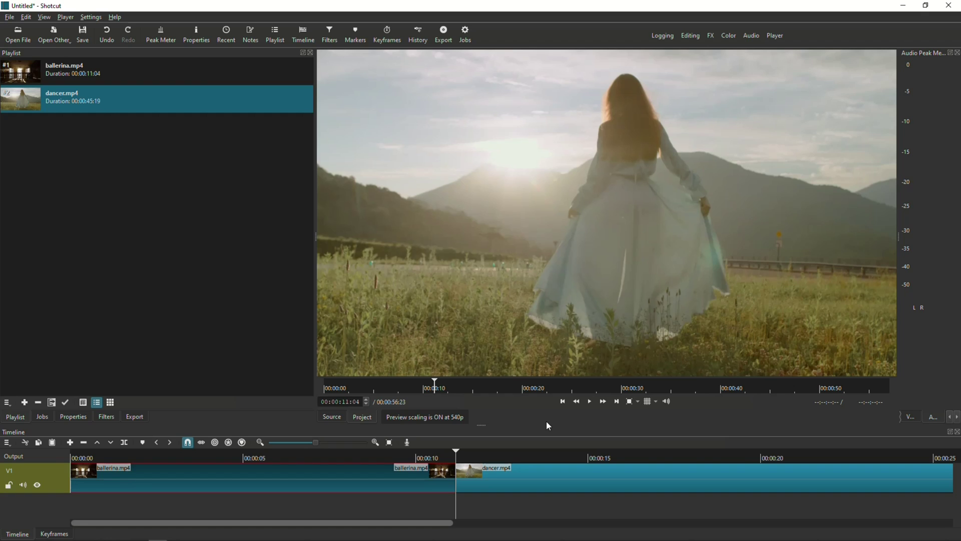
pyautogui.press('Left')
pyautogui.press('Left')
pyautogui.press('Left')
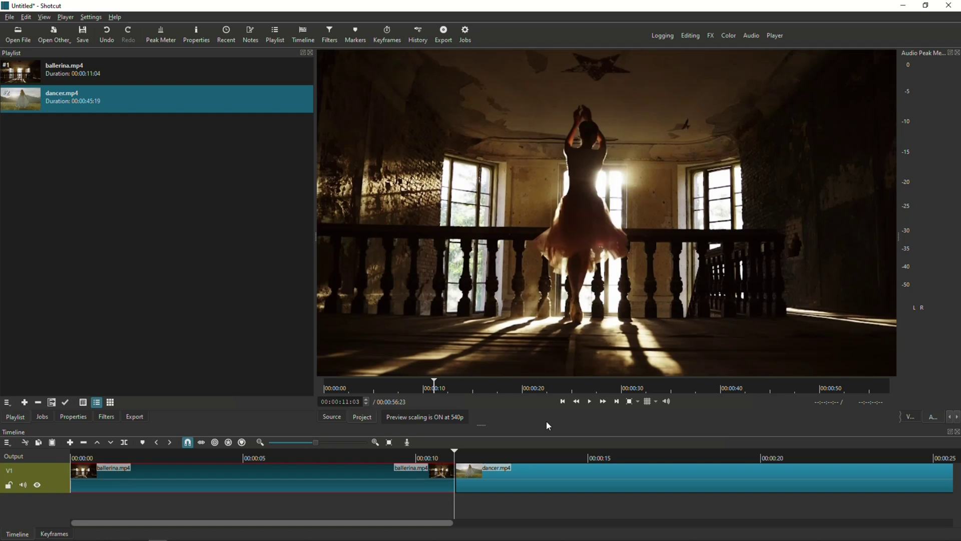
pyautogui.press('Left')
pyautogui.press('Left')
pyautogui.press('Left')
pyautogui.press('Left')
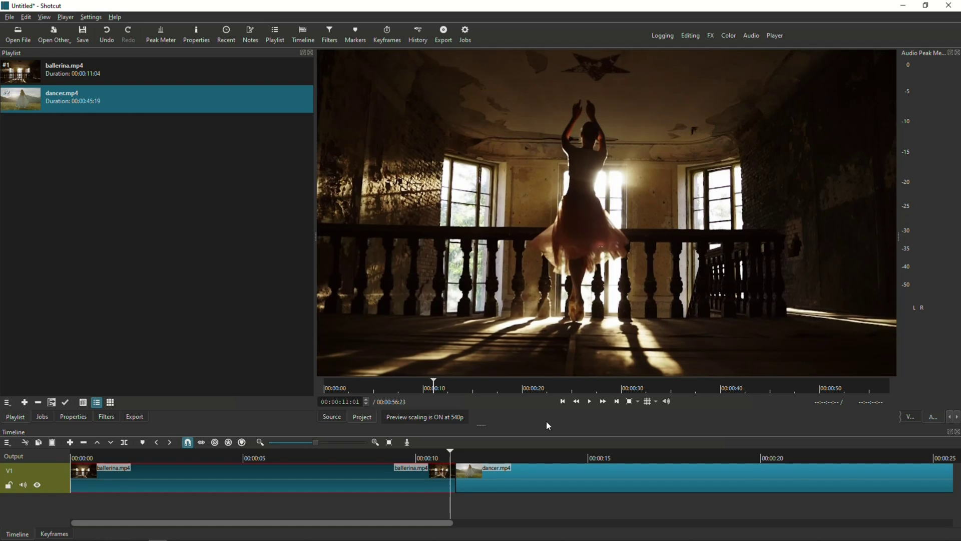
pyautogui.press('Left')
pyautogui.press('Left')
pyautogui.press('Left')
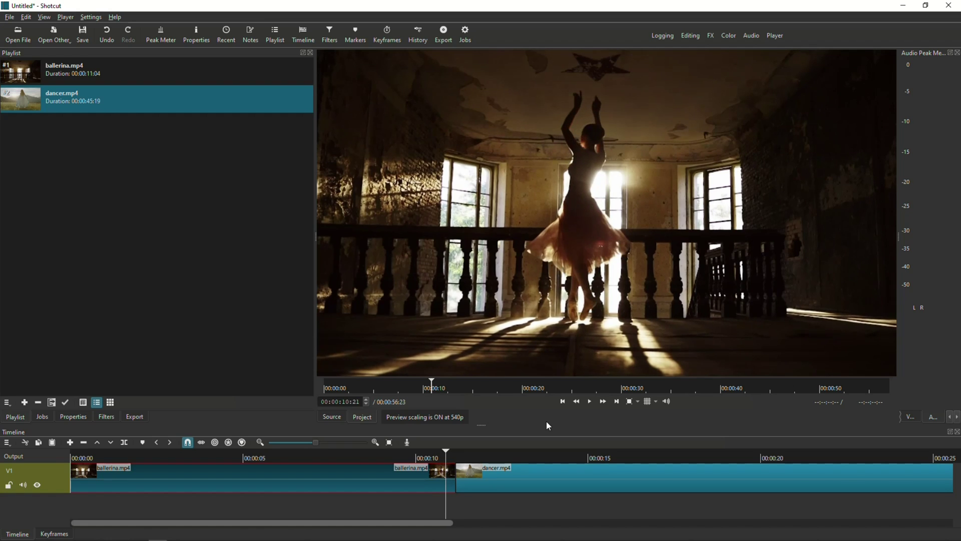
pyautogui.press('Left')
pyautogui.press('Left')
pyautogui.press('Left')
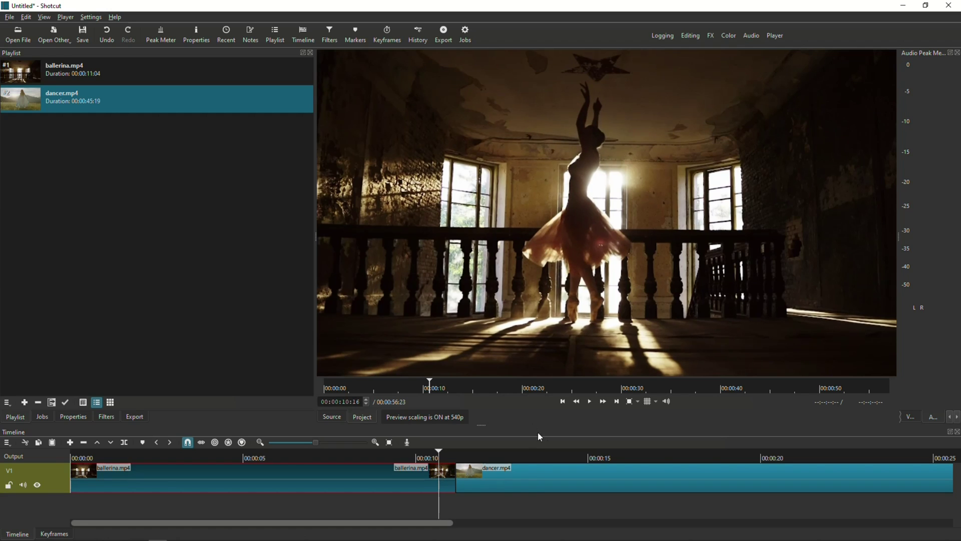
pyautogui.scroll(2, 573, 471)
pyautogui.scroll(2, 581, 475)
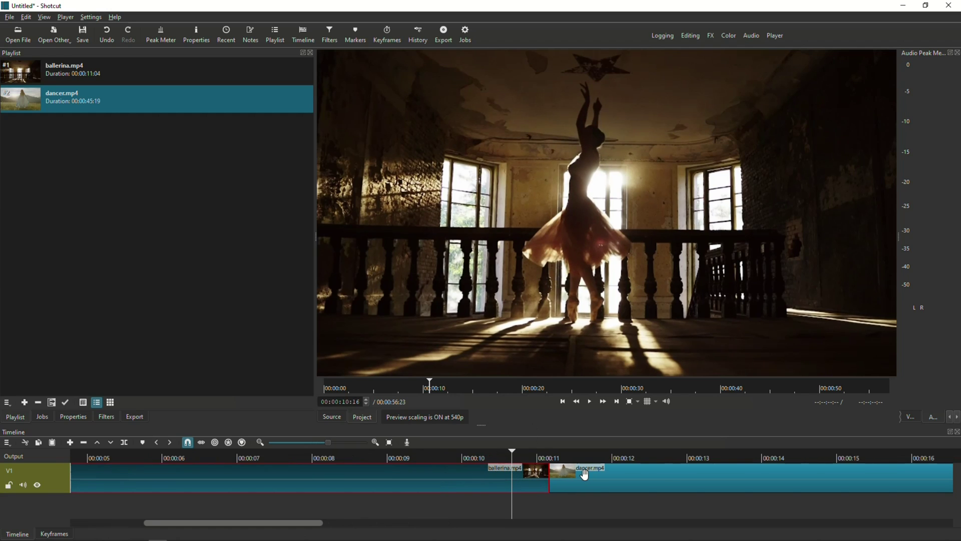
pyautogui.moveTo(315, 523); pyautogui.dragTo(346, 524)
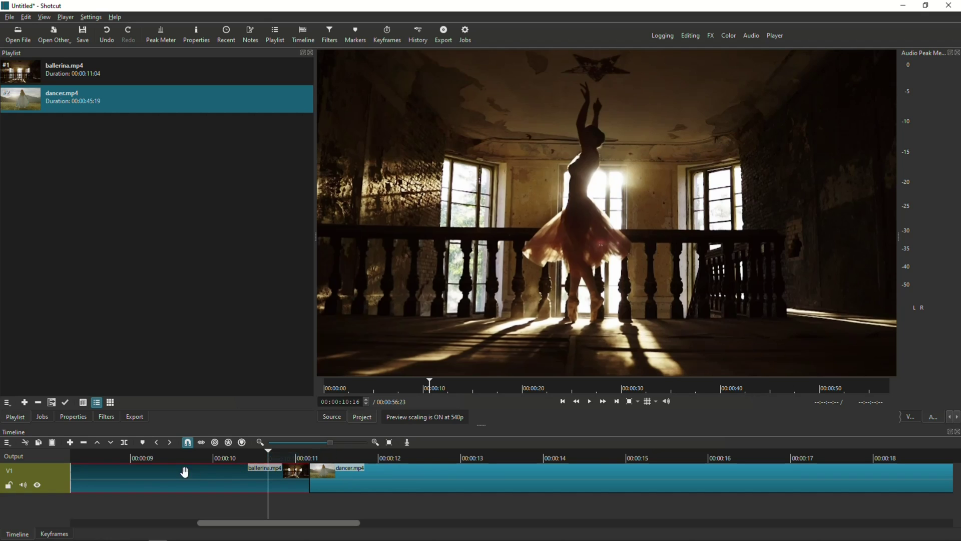
# Add Marker 1 at 00:00:10:16 and scrub around it to check its placement.
pyautogui.click(144, 443)
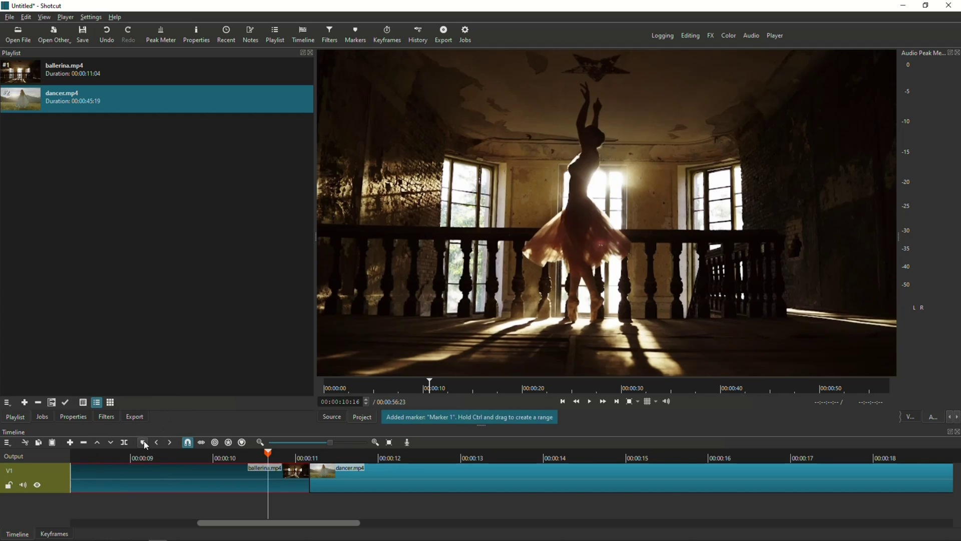
pyautogui.click(281, 457)
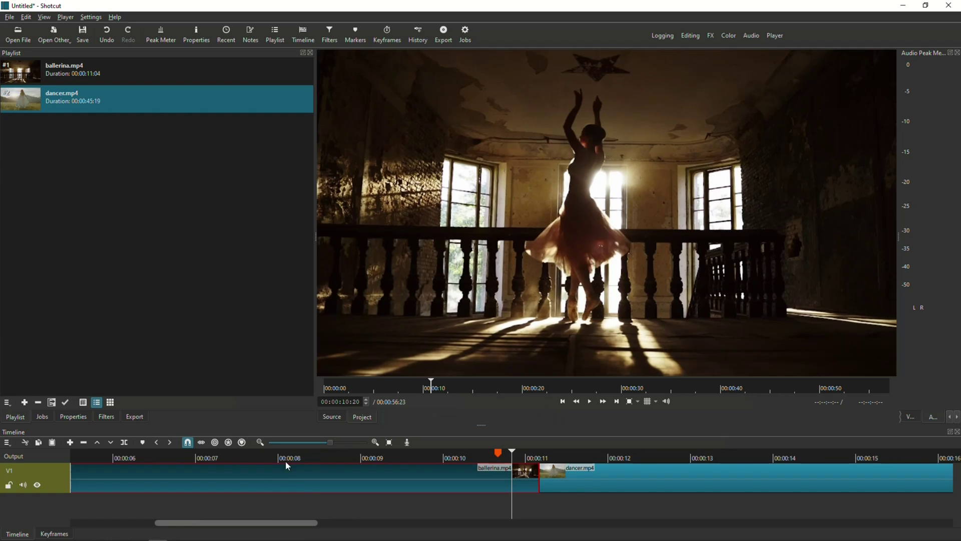
pyautogui.scroll(3, 537, 466)
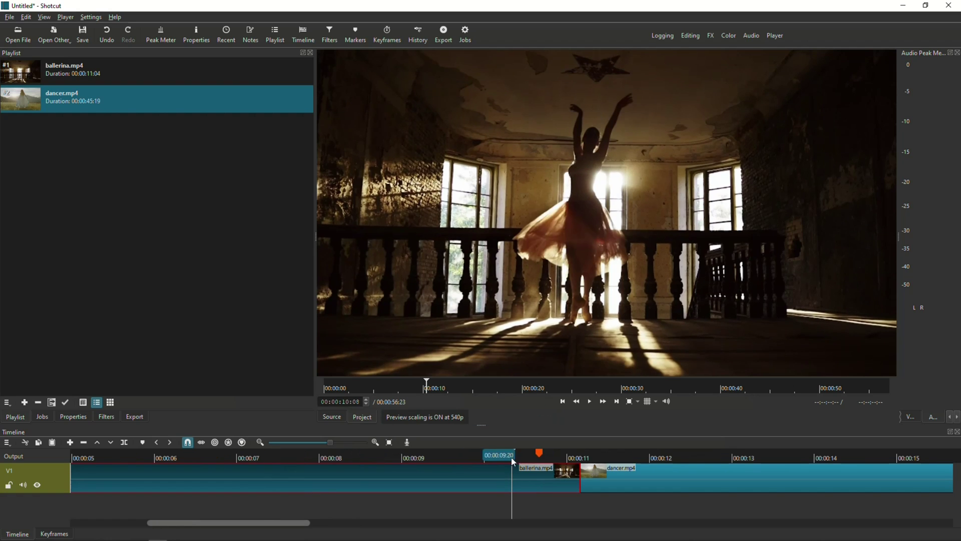
pyautogui.click(535, 456)
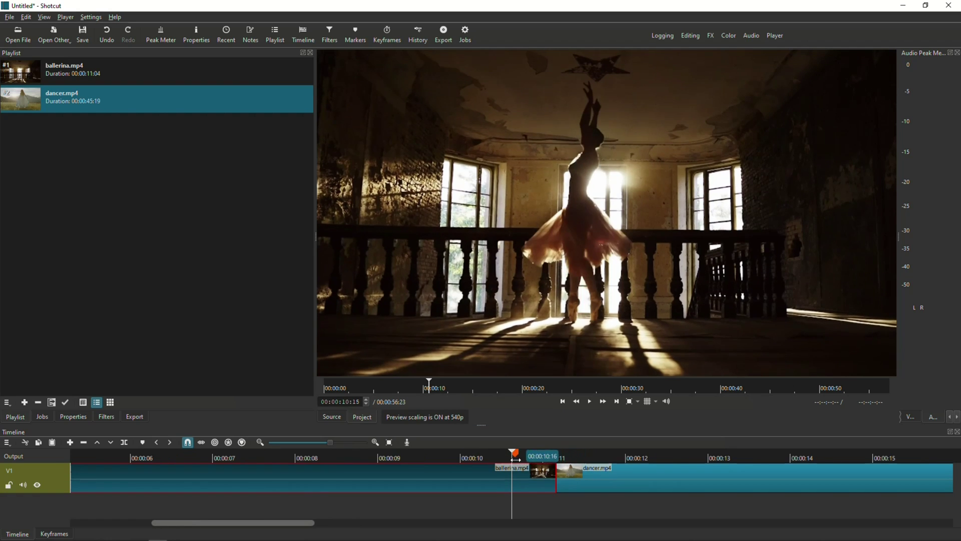
pyautogui.scroll(-3, 519, 466)
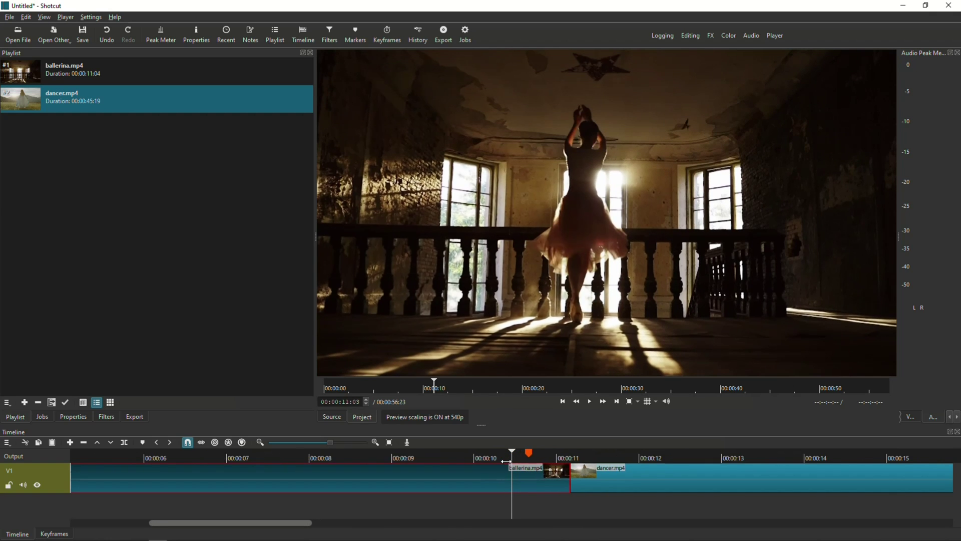
pyautogui.scroll(2, 512, 466)
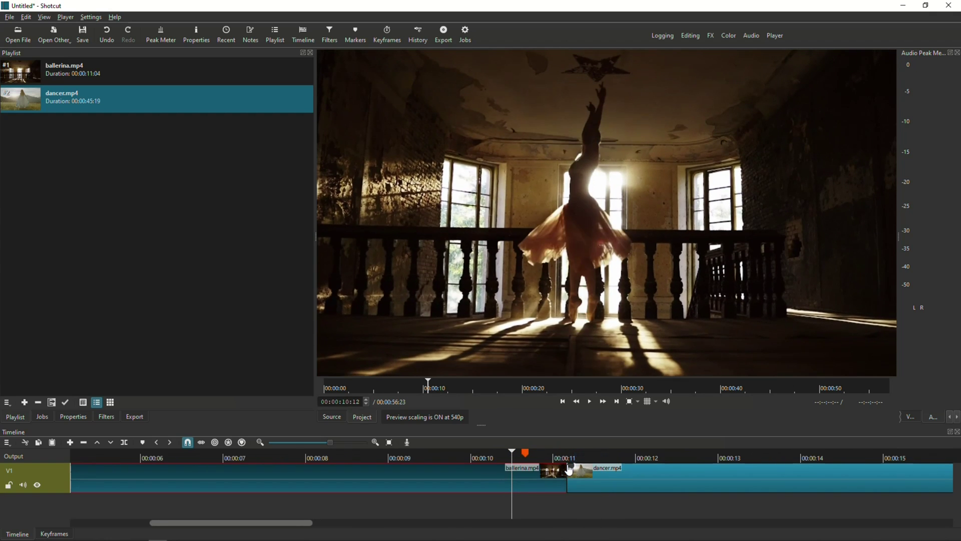
pyautogui.scroll(-1, 569, 469)
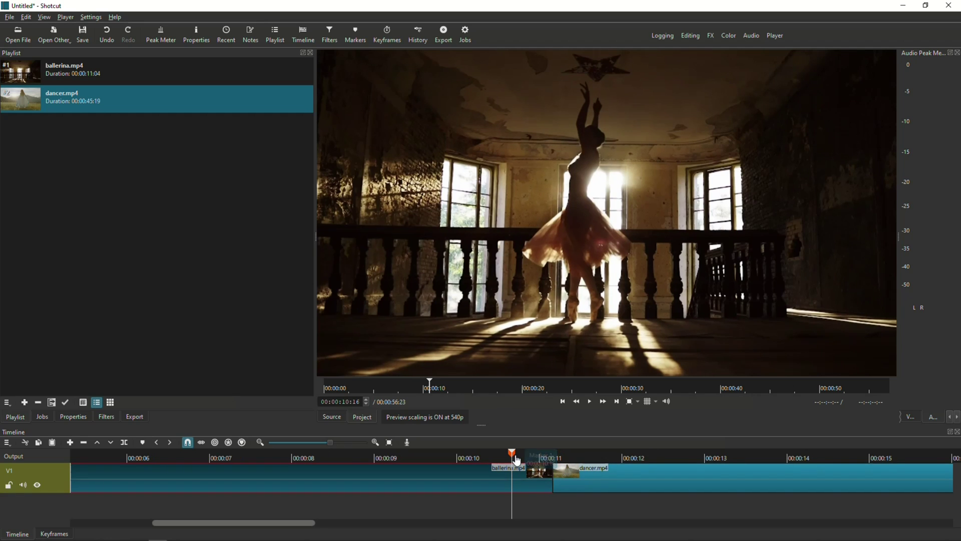
pyautogui.click(679, 477)
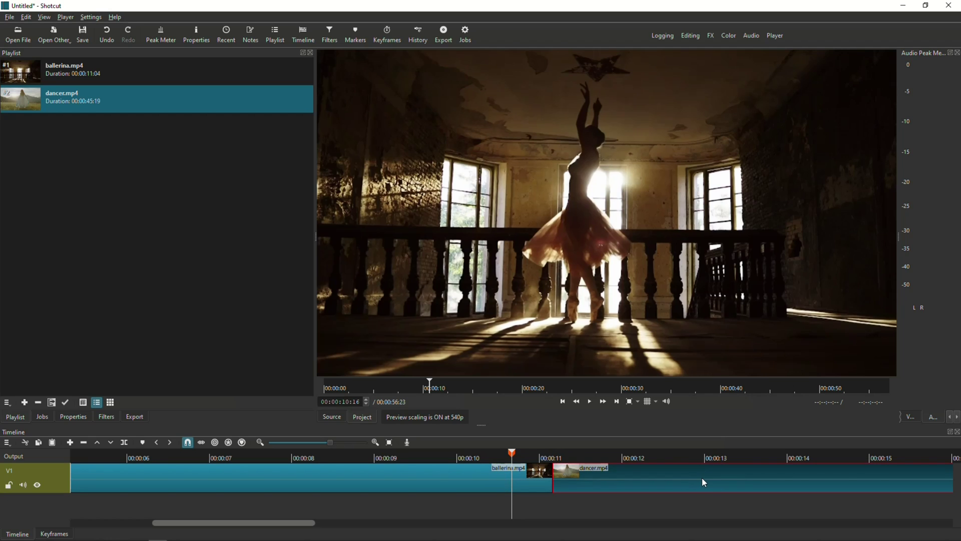
# Drag dancer.mp4 left over ballerina.mp4 up to the marker, creating a crossfade.
pyautogui.moveTo(702, 478); pyautogui.dragTo(659, 482)
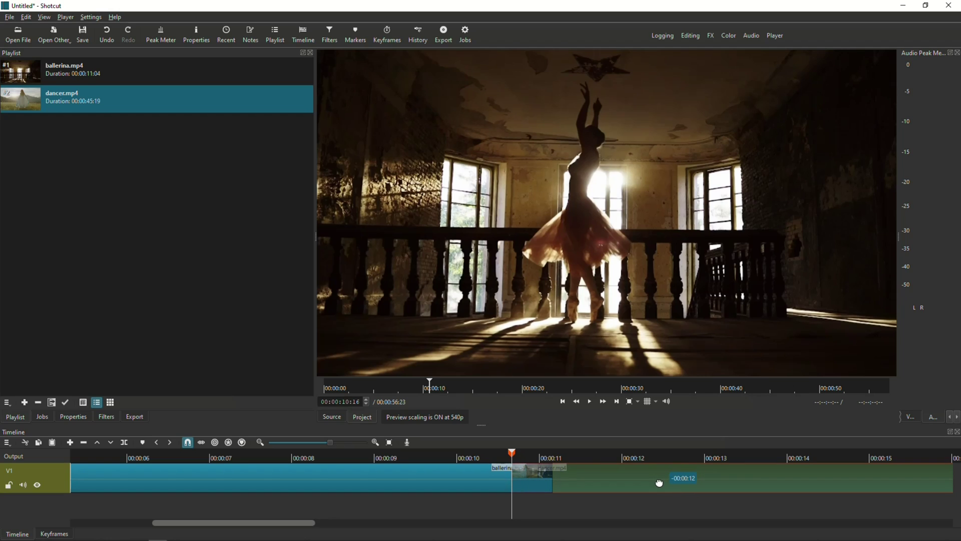
pyautogui.moveTo(659, 483); pyautogui.dragTo(519, 471)
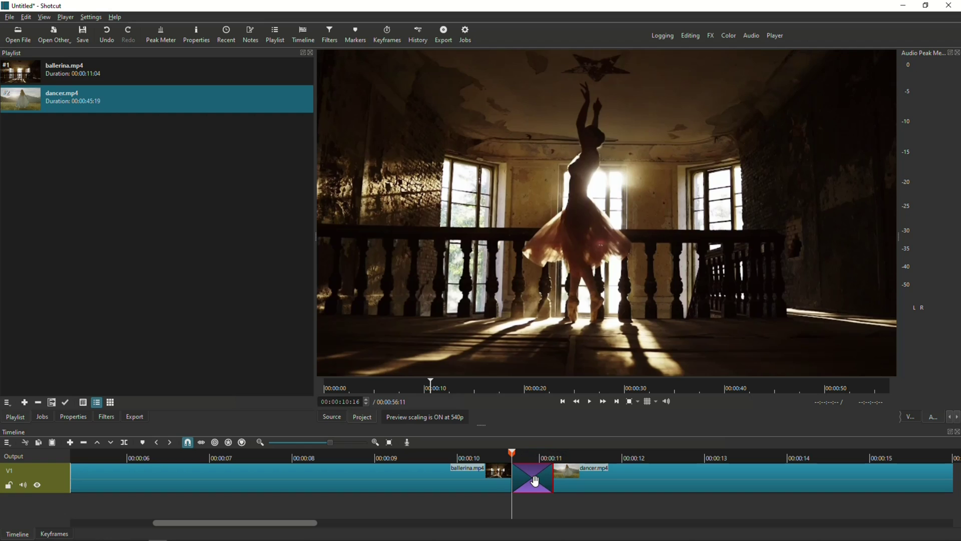
pyautogui.click(529, 458)
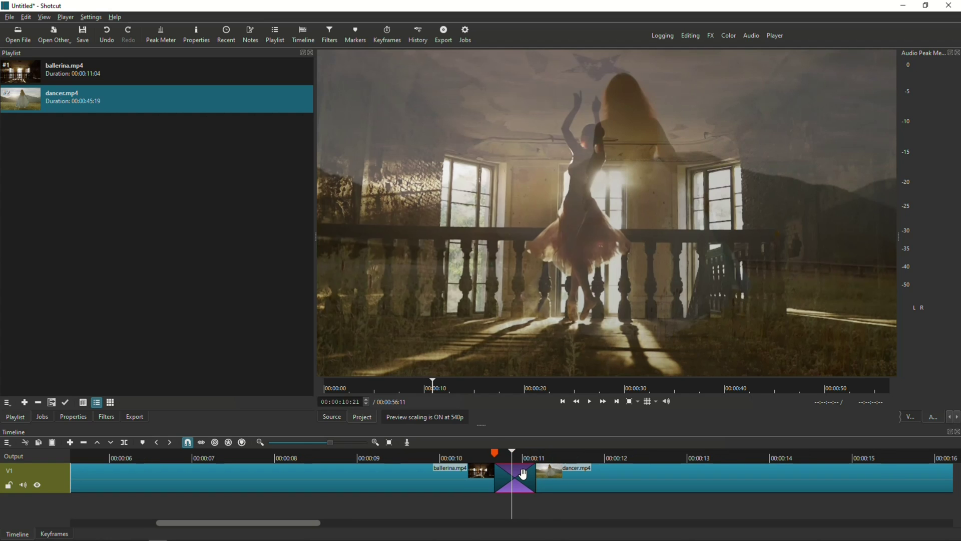
pyautogui.click(523, 474)
# Play and step frame by frame through the crossfade to preview the blend.
pyautogui.scroll(1, 527, 478)
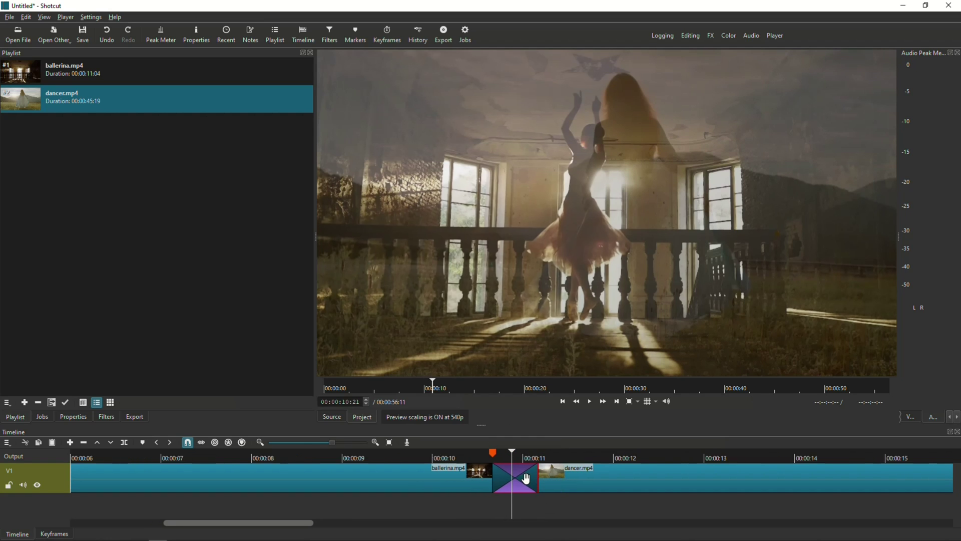
pyautogui.scroll(2, 526, 479)
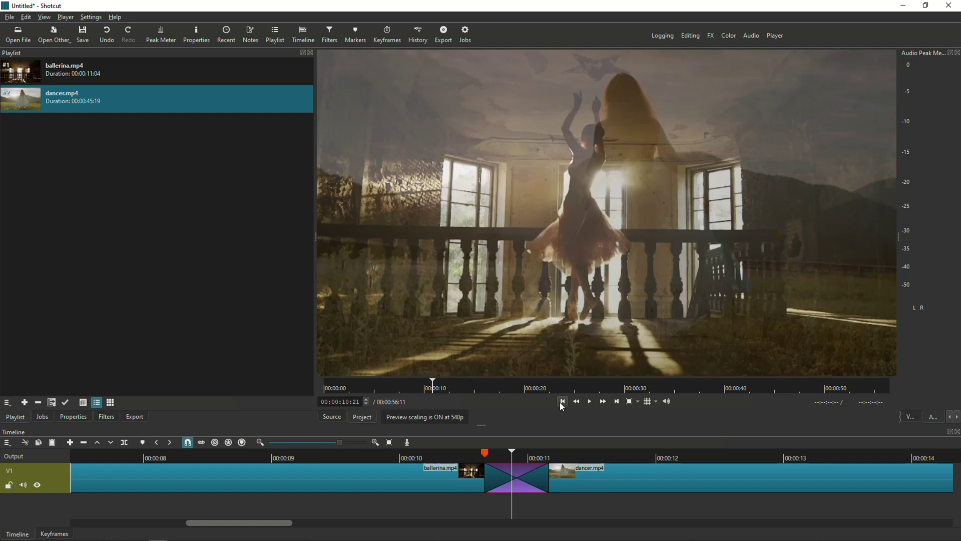
pyautogui.click(562, 403)
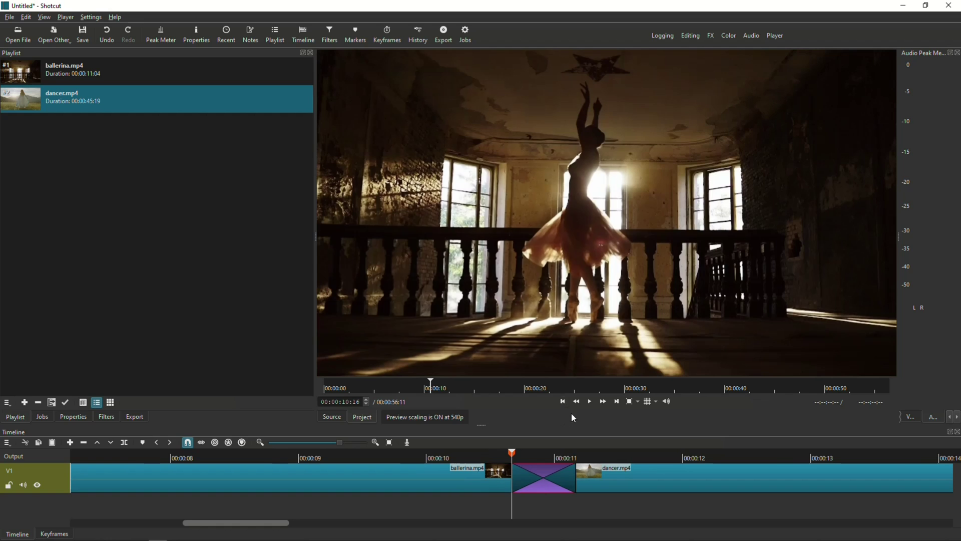
pyautogui.click(493, 453)
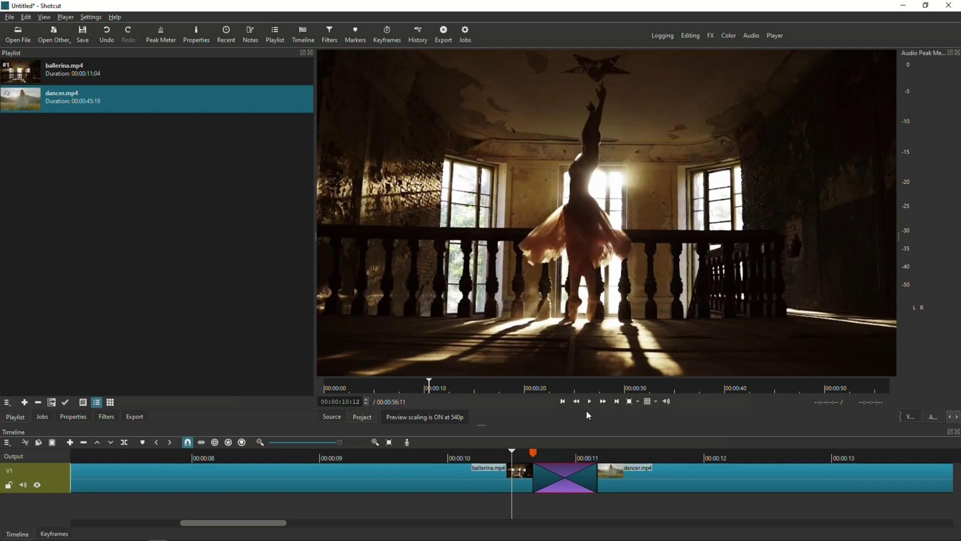
pyautogui.click(590, 401)
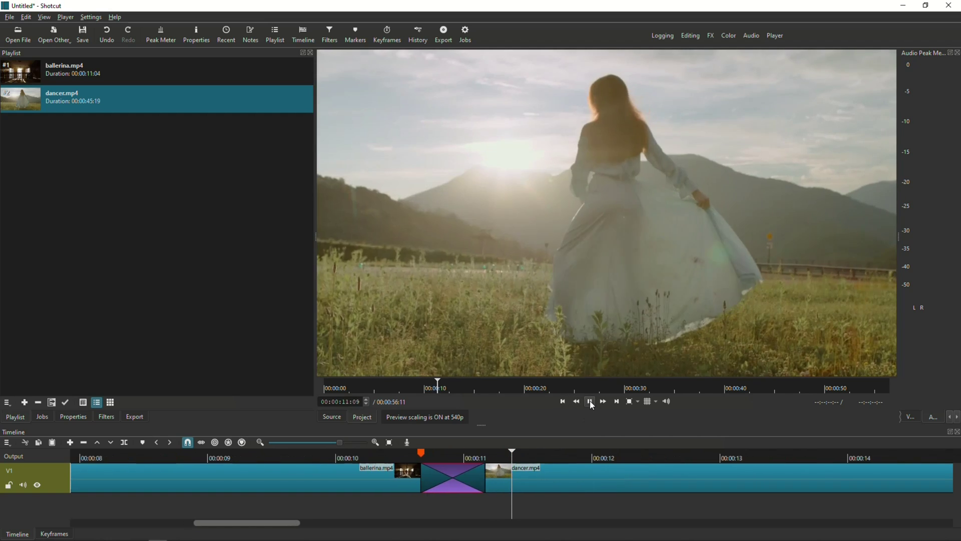
pyautogui.hscroll(-3, 404, 456)
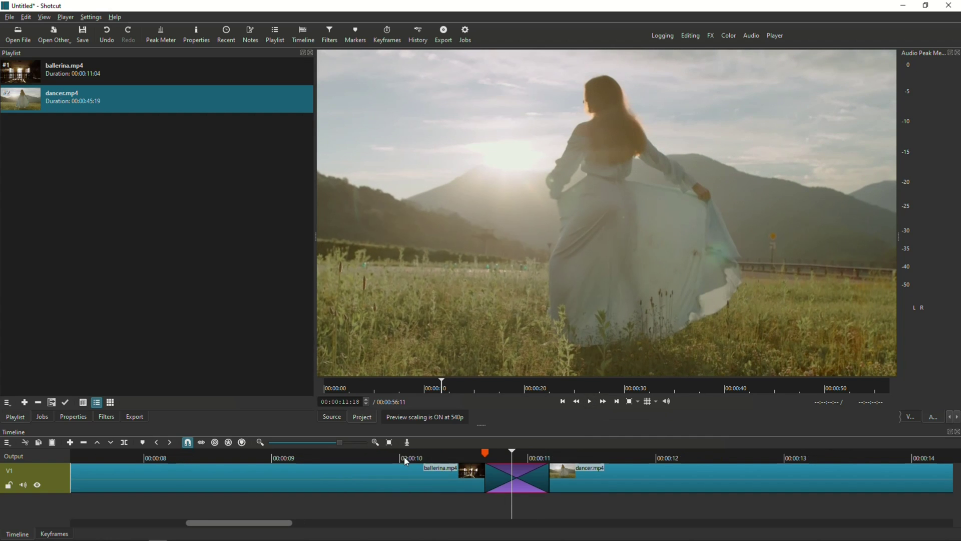
pyautogui.click(483, 462)
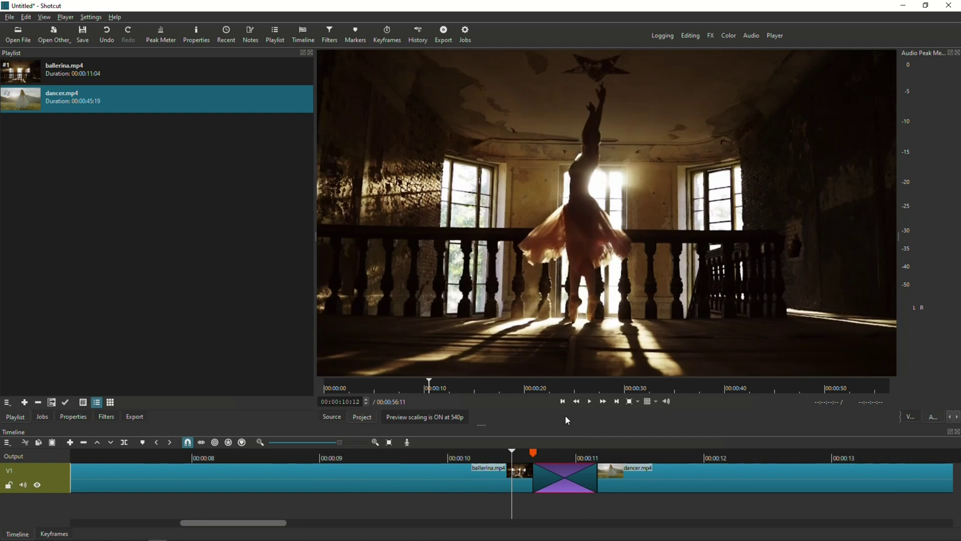
pyautogui.press('Right')
pyautogui.press('Right')
pyautogui.press('Right')
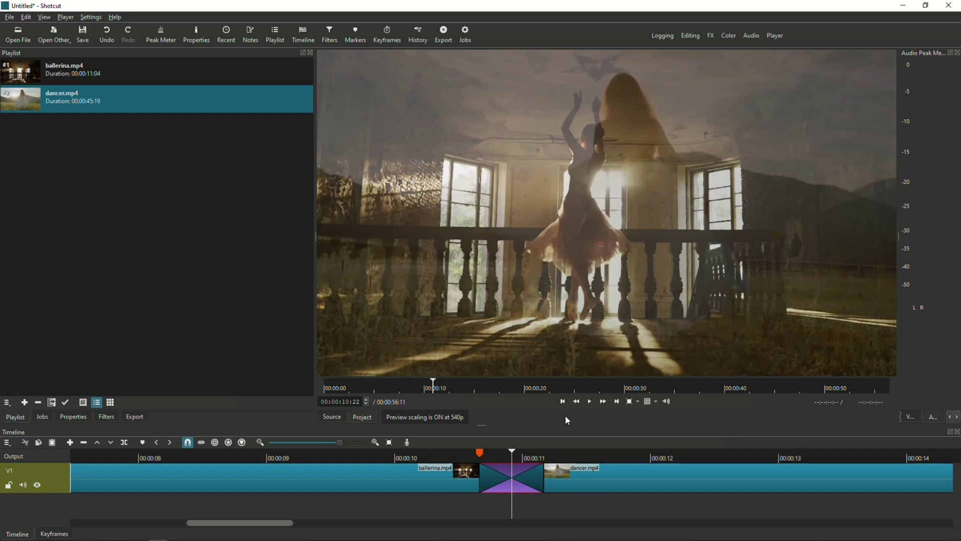
pyautogui.press('Right')
pyautogui.press('Right')
pyautogui.press('Right')
pyautogui.press('Right')
pyautogui.press('Right')
pyautogui.press('Right')
pyautogui.press('Right')
pyautogui.press('Right')
pyautogui.press('Right')
pyautogui.press('Right')
pyautogui.press('Right')
pyautogui.press('Right')
pyautogui.press('Right')
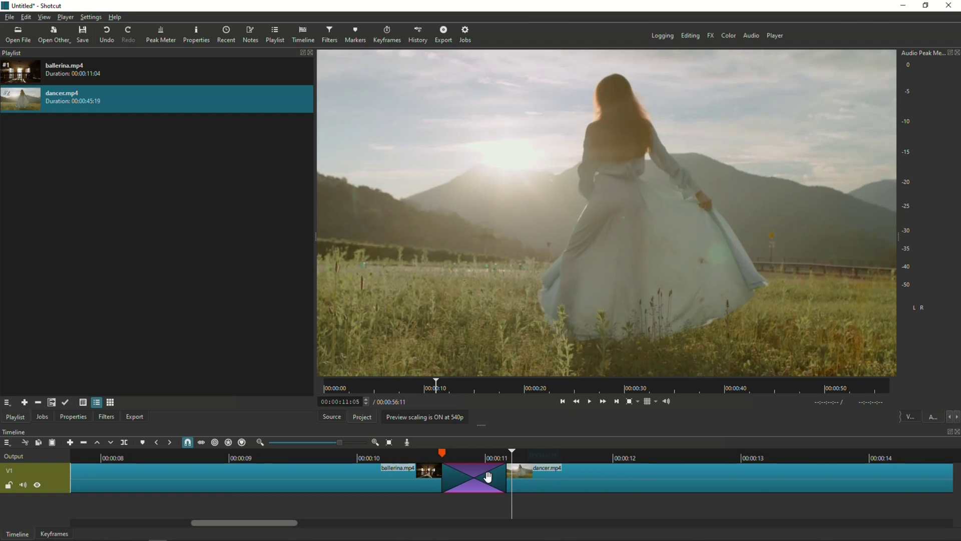
pyautogui.click(474, 456)
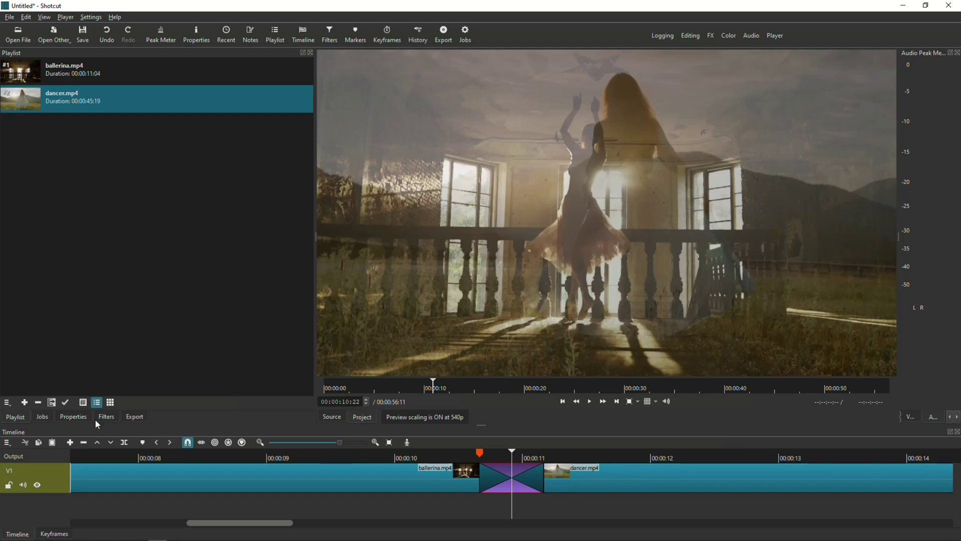
pyautogui.click(71, 418)
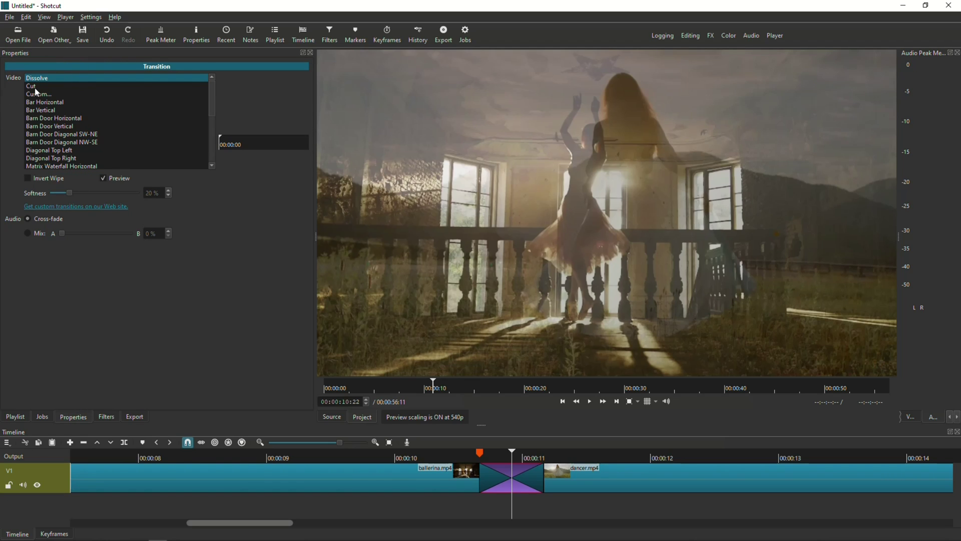
# Change the transition type to Cut and its Position from 20% to 50%.
pyautogui.click(33, 87)
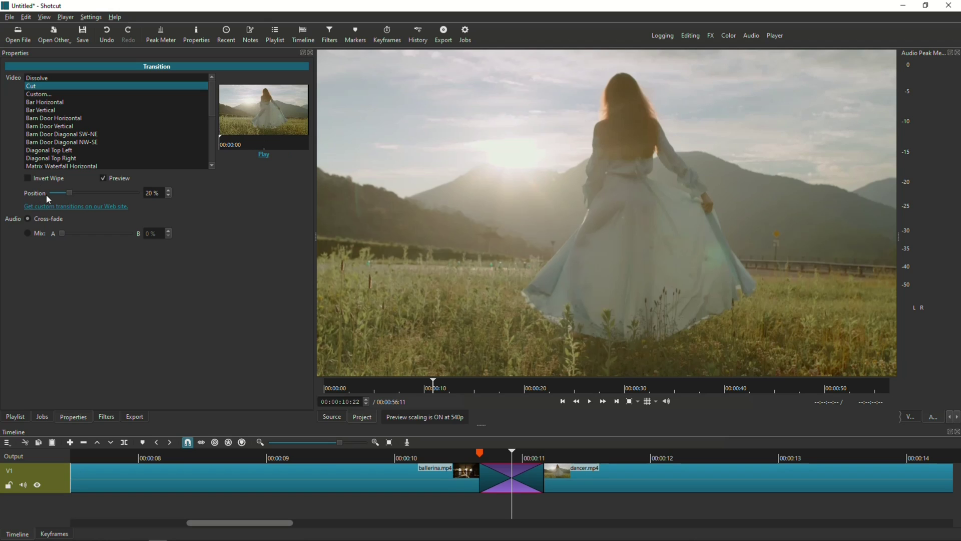
pyautogui.click(149, 194)
pyautogui.press('BackSpace')
pyautogui.write('5')
# Play and step frame by frame across the 50% cut, then return to the transition's start.
pyautogui.click(430, 458)
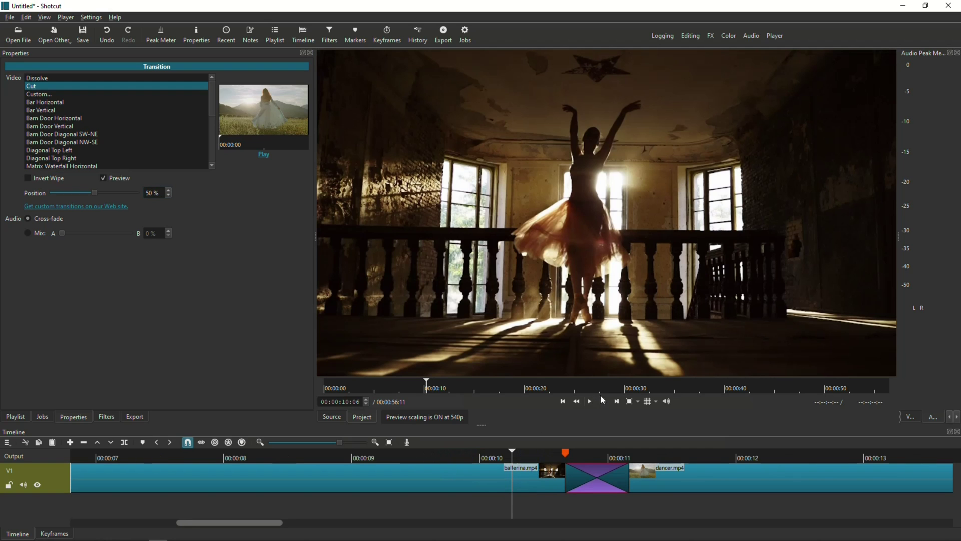
pyautogui.click(592, 404)
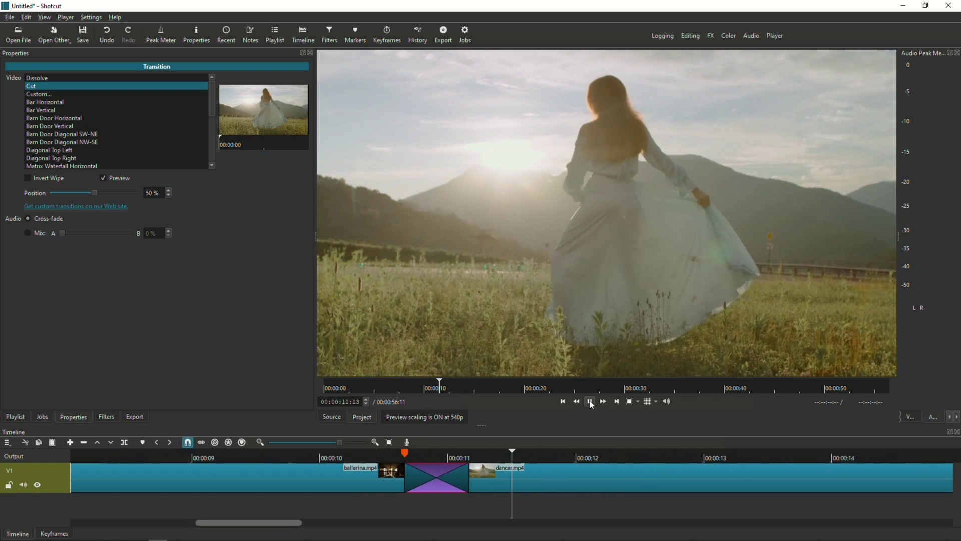
pyautogui.scroll(5, 451, 464)
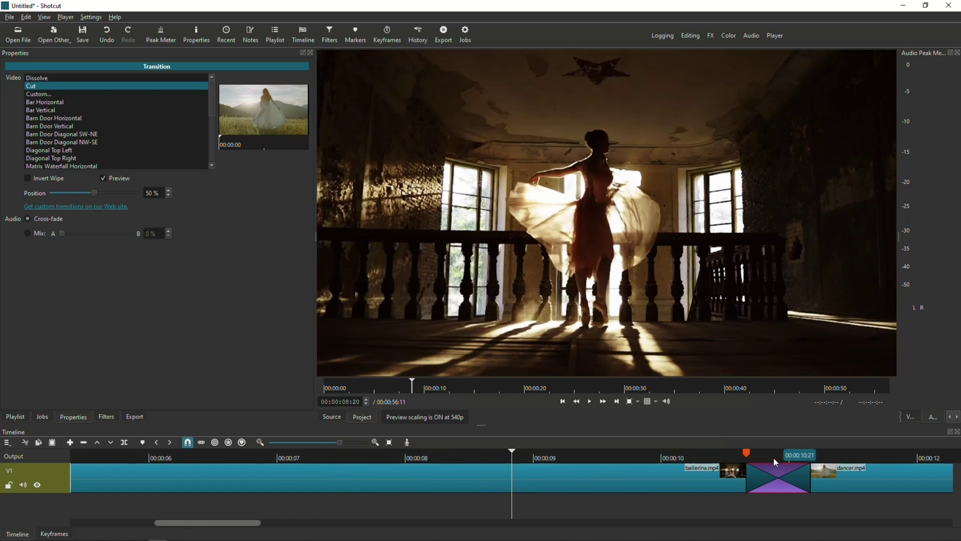
pyautogui.click(773, 457)
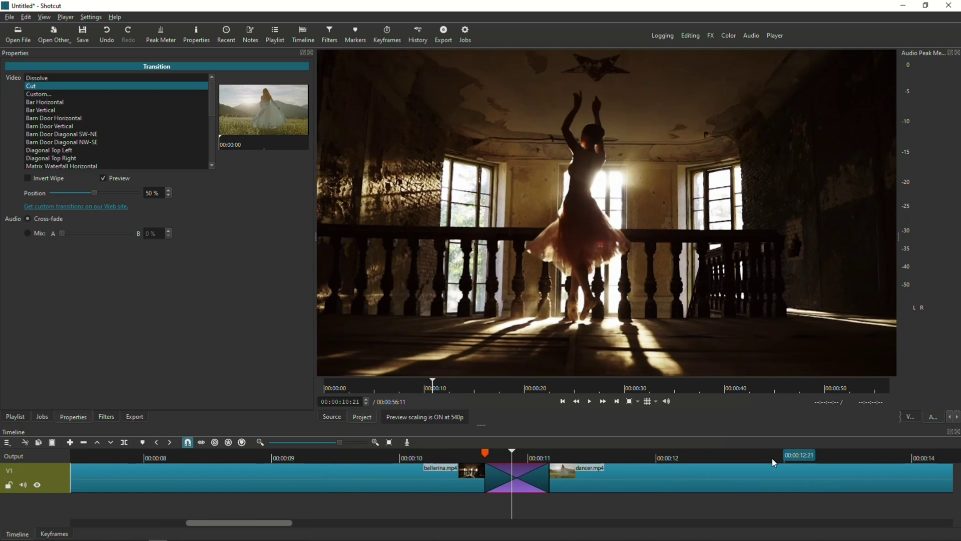
pyautogui.press('Right')
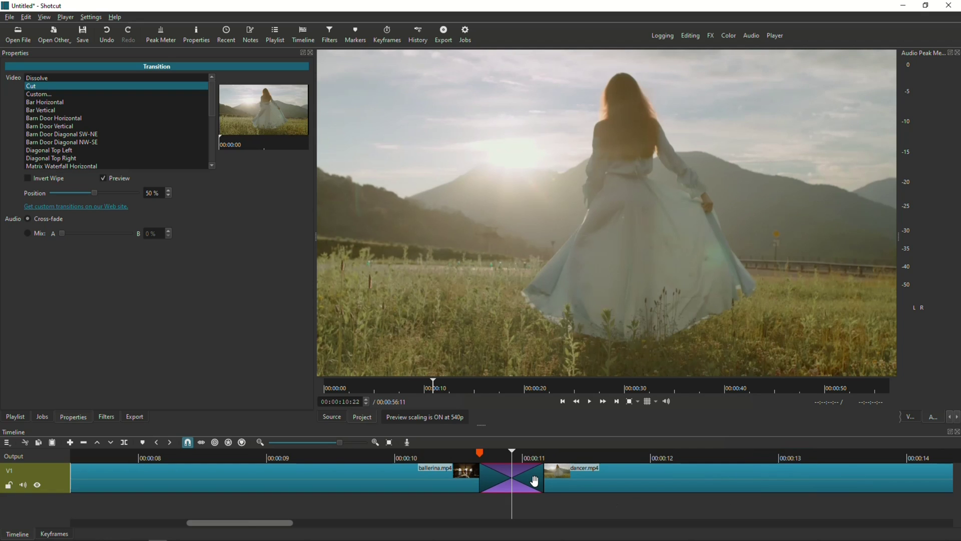
pyautogui.scroll(1, 448, 452)
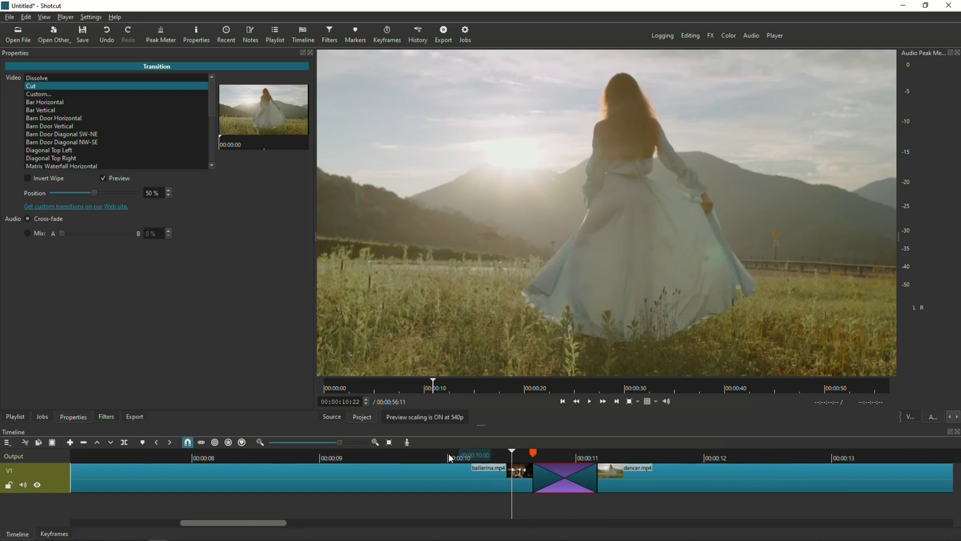
pyautogui.press('Right')
pyautogui.press('Right')
pyautogui.press('Right')
pyautogui.press('Right')
pyautogui.press('Right')
pyautogui.press('Right')
pyautogui.press('Right')
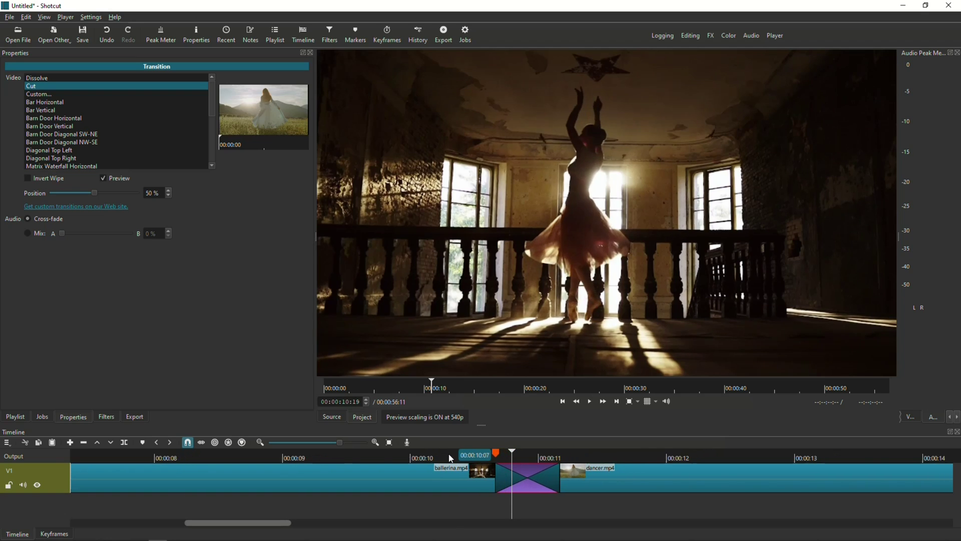
pyautogui.press('Right')
pyautogui.press('Right')
pyautogui.press('Right')
pyautogui.press('Right')
pyautogui.press('Right')
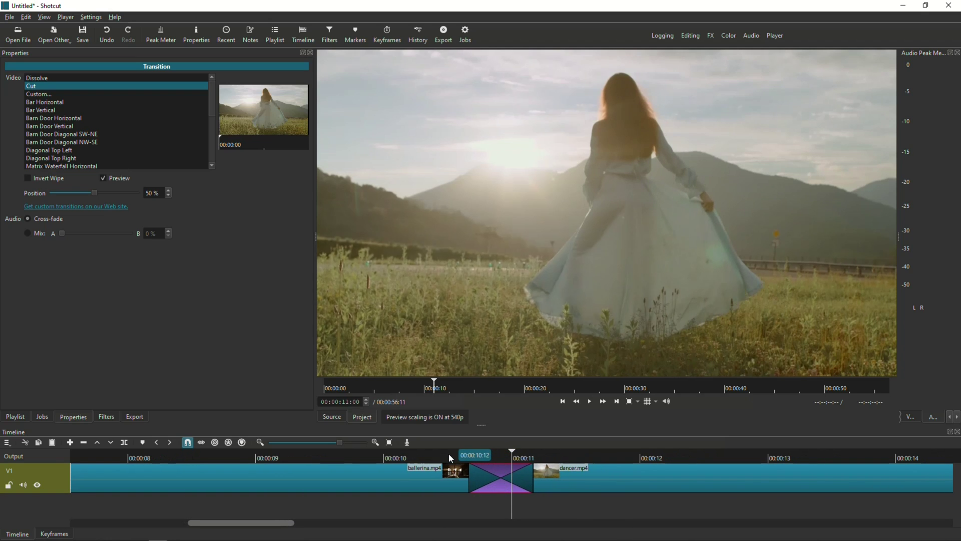
pyautogui.click(564, 402)
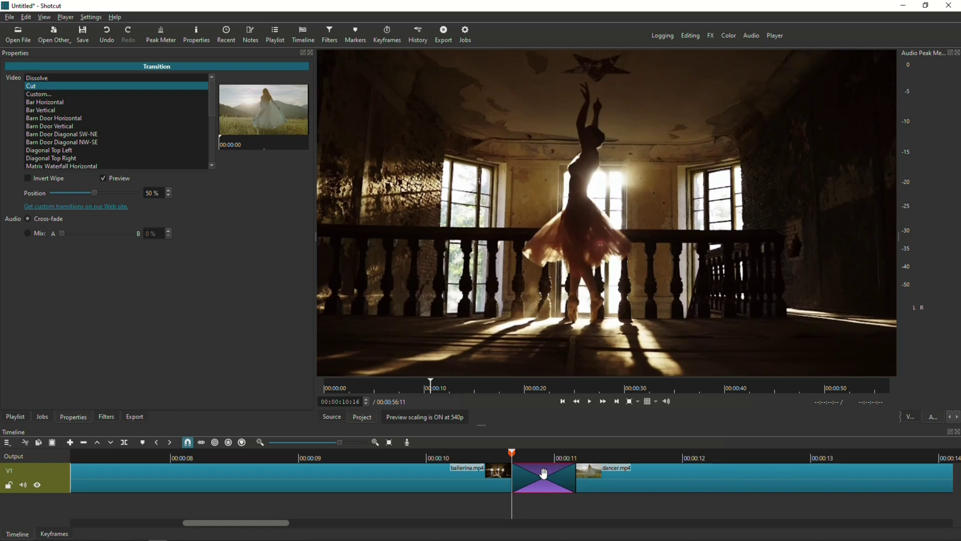
# Search the filter list for 'color' and apply Color Grading to the transition.
pyautogui.click(106, 417)
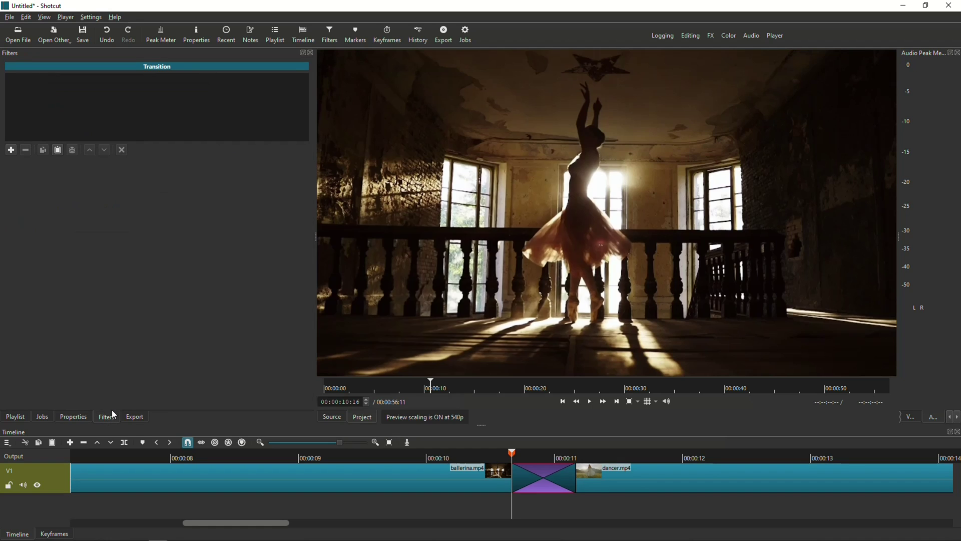
pyautogui.click(11, 151)
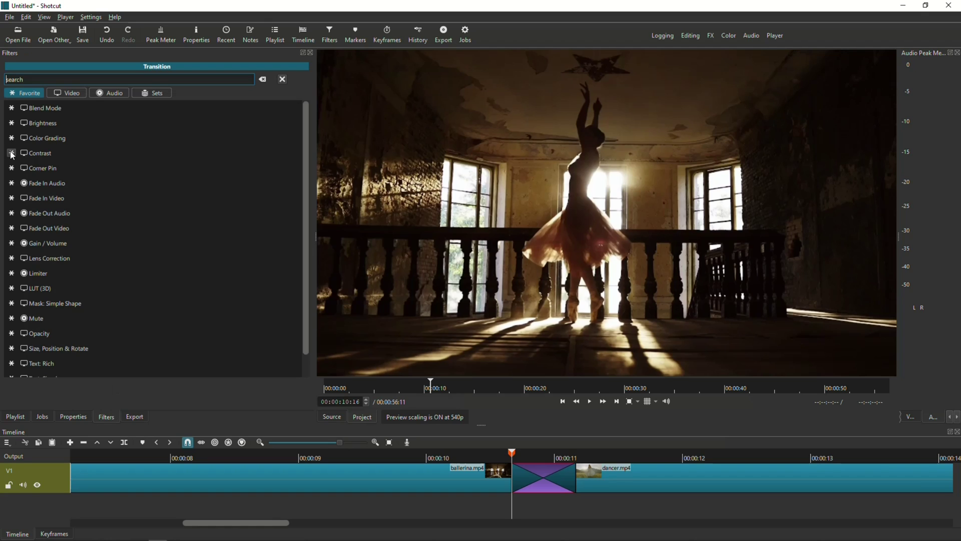
pyautogui.write('color')
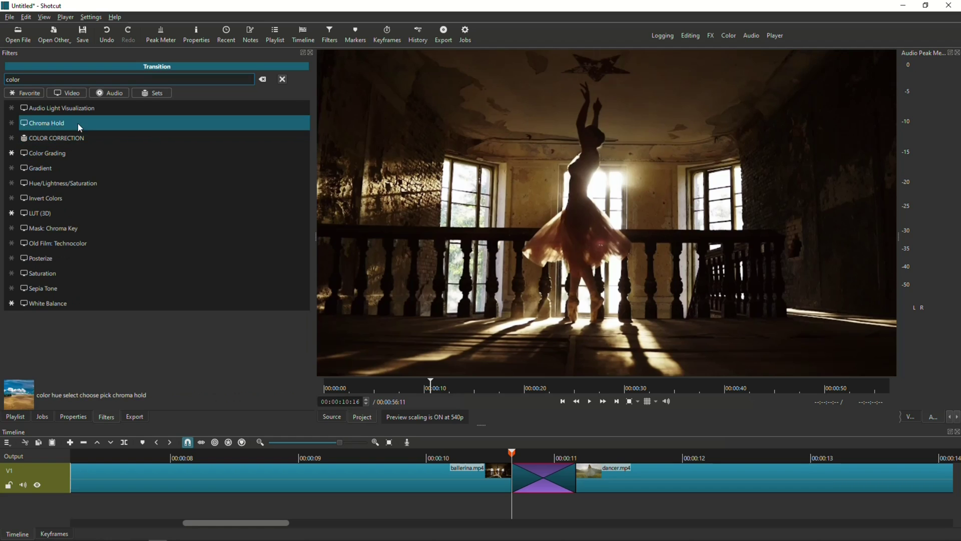
pyautogui.click(58, 155)
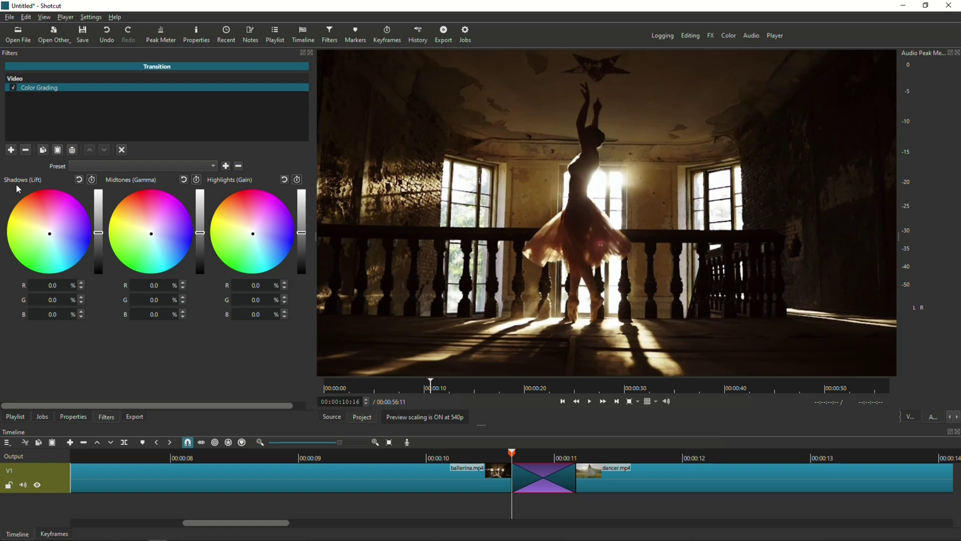
pyautogui.click(489, 458)
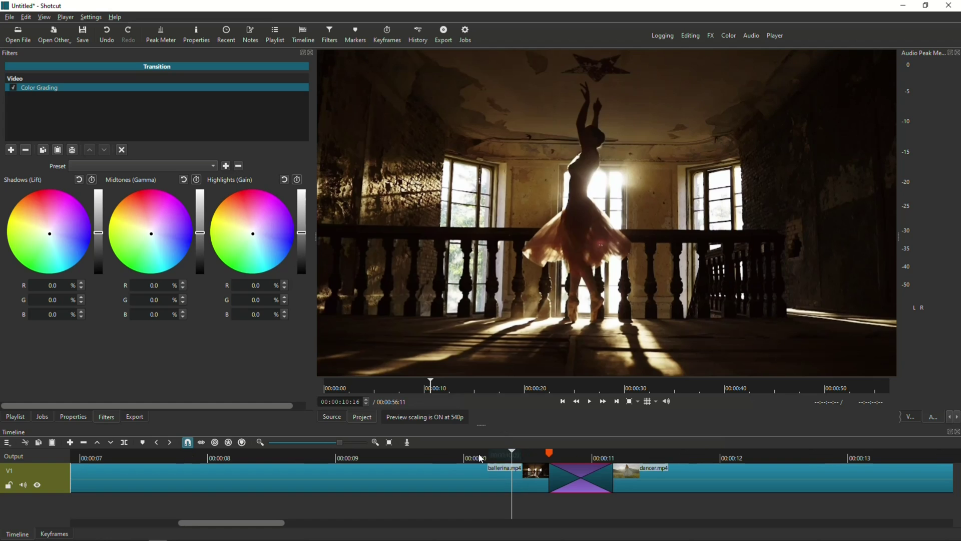
pyautogui.click(590, 404)
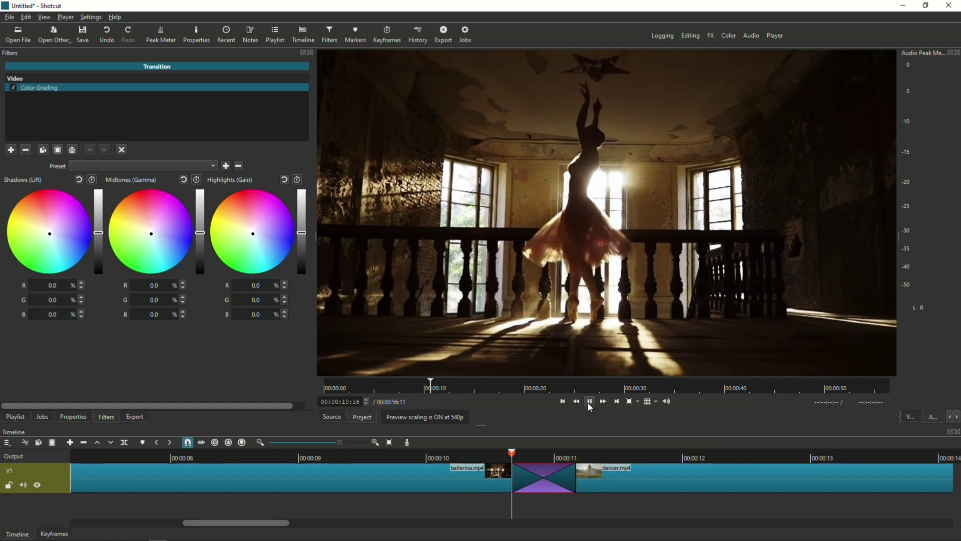
pyautogui.click(433, 386)
pyautogui.click(449, 457)
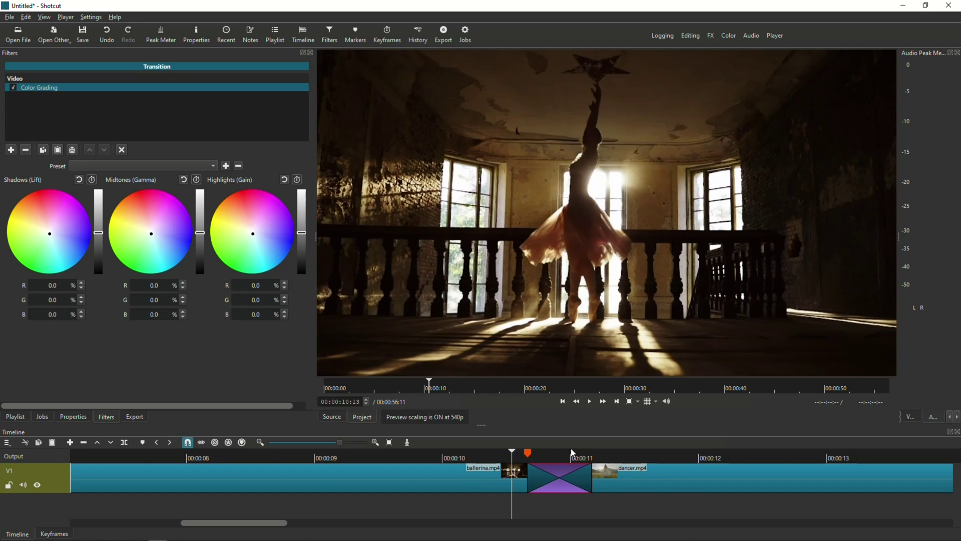
pyautogui.click(553, 455)
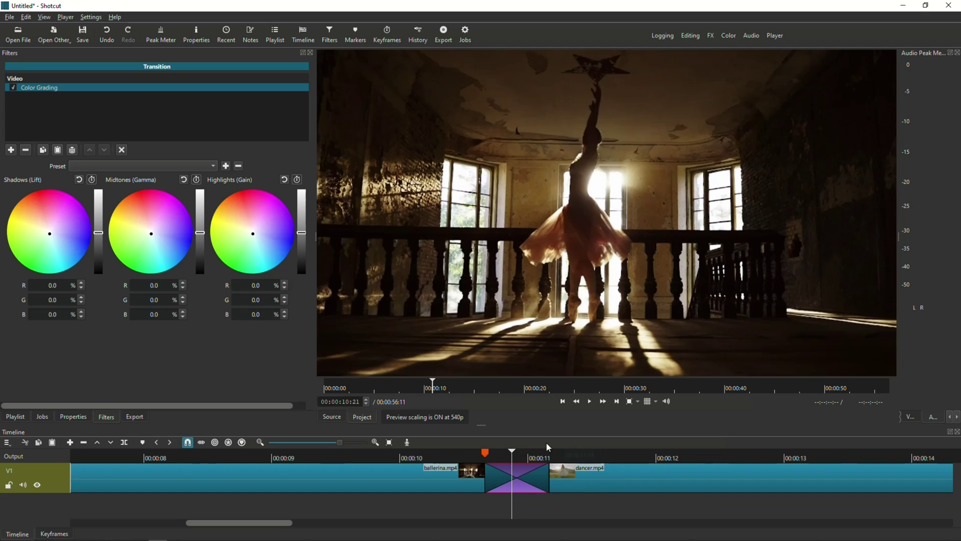
pyautogui.click(563, 403)
pyautogui.click(528, 459)
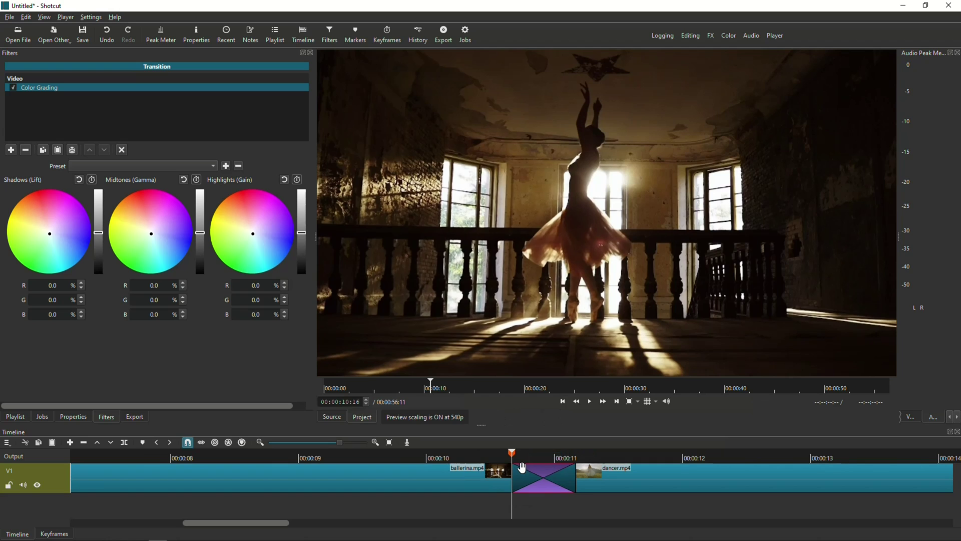
pyautogui.click(516, 466)
pyautogui.moveTo(155, 407); pyautogui.dragTo(208, 407)
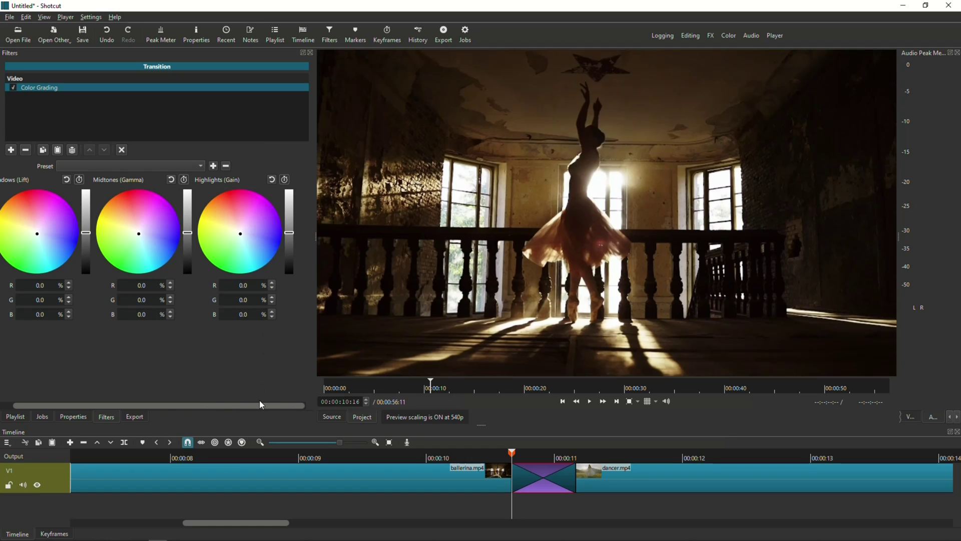
pyautogui.moveTo(260, 405); pyautogui.dragTo(215, 406)
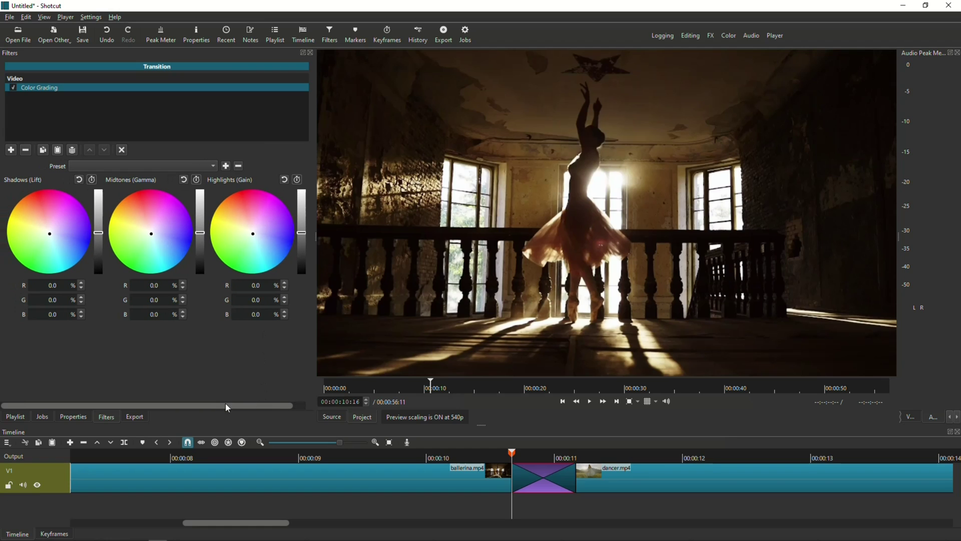
# Turn on keyframing for the Shadows (Lift) and Highlights (Gain) Color Grading parameters.
pyautogui.click(92, 183)
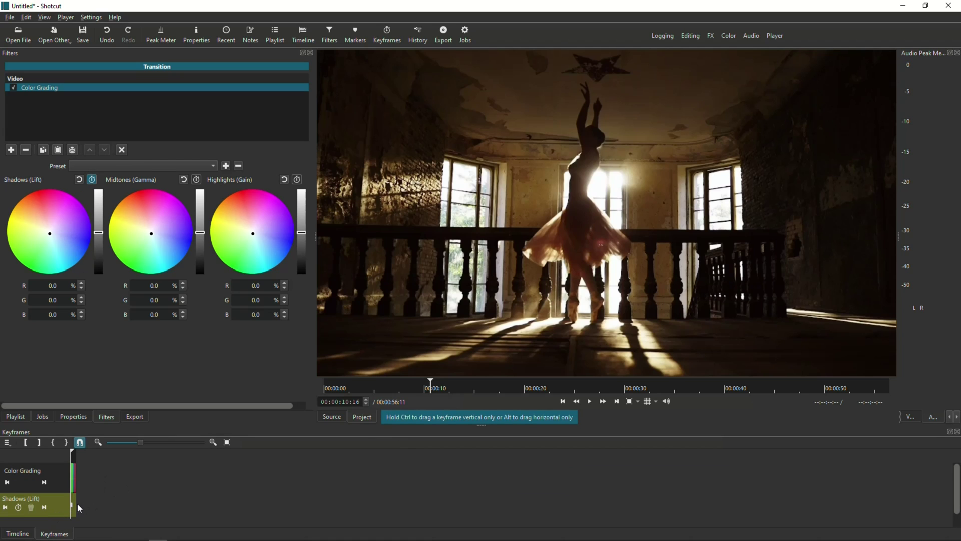
pyautogui.scroll(5, 86, 503)
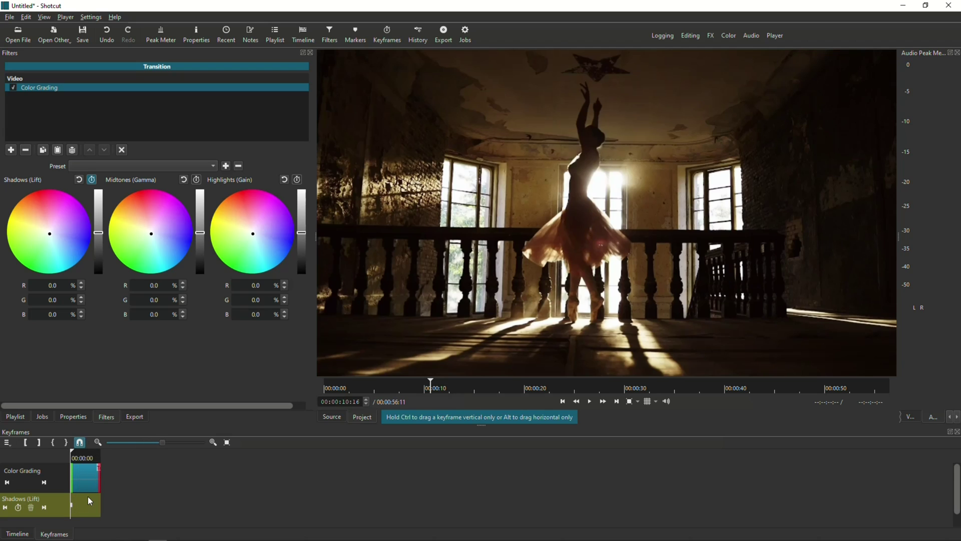
pyautogui.scroll(6, 89, 500)
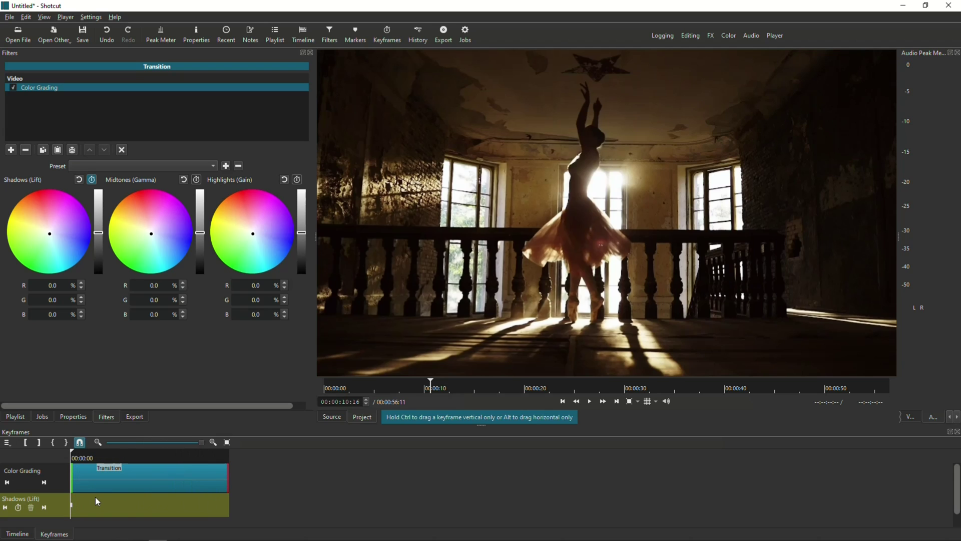
pyautogui.scroll(1, 97, 502)
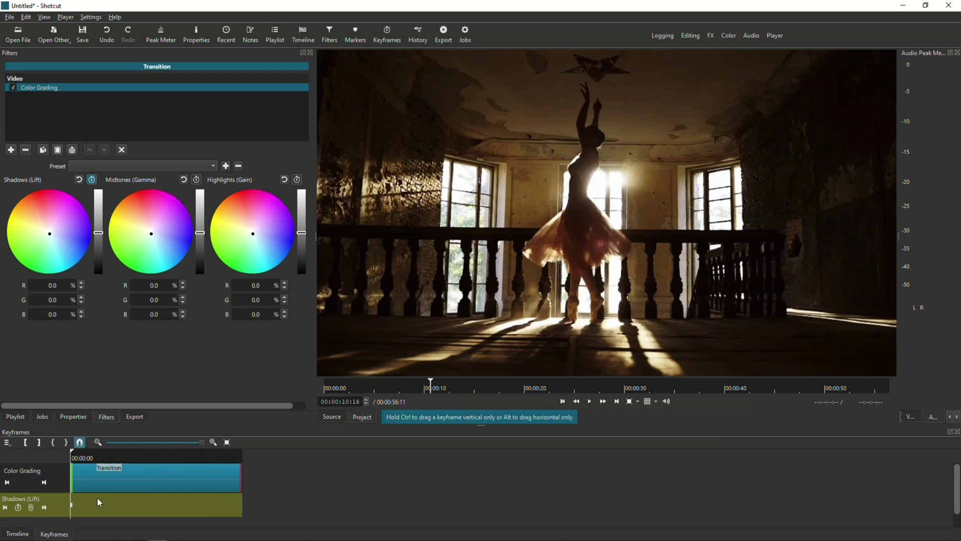
pyautogui.click(298, 181)
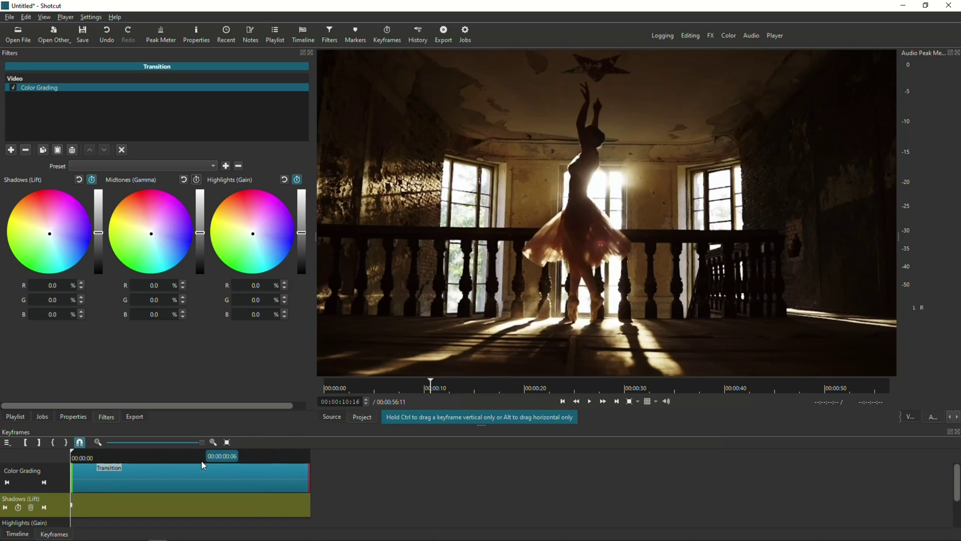
# Step frame by frame to 00:00:10:21 and keyframe Shadows (Lift) R, G, B at 100.0.
pyautogui.press('space')
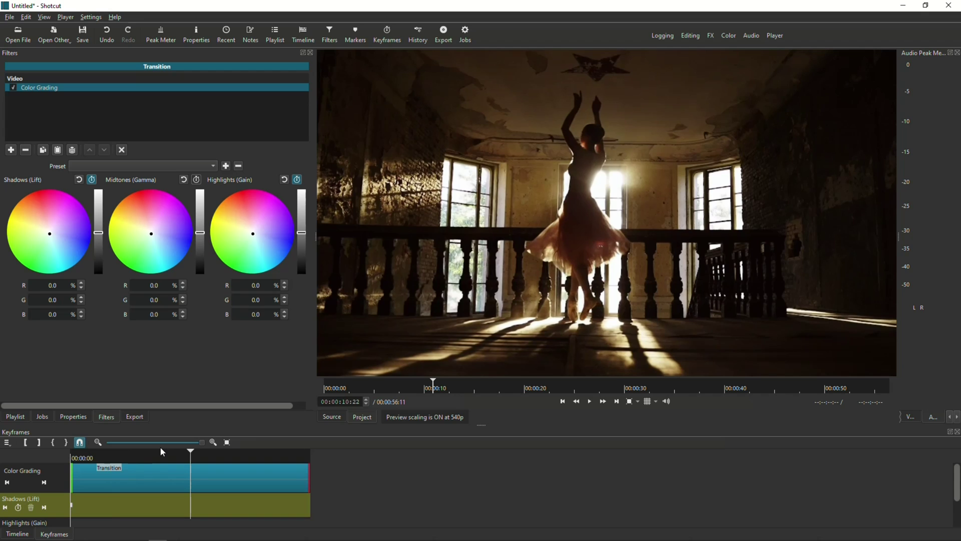
pyautogui.press('Left')
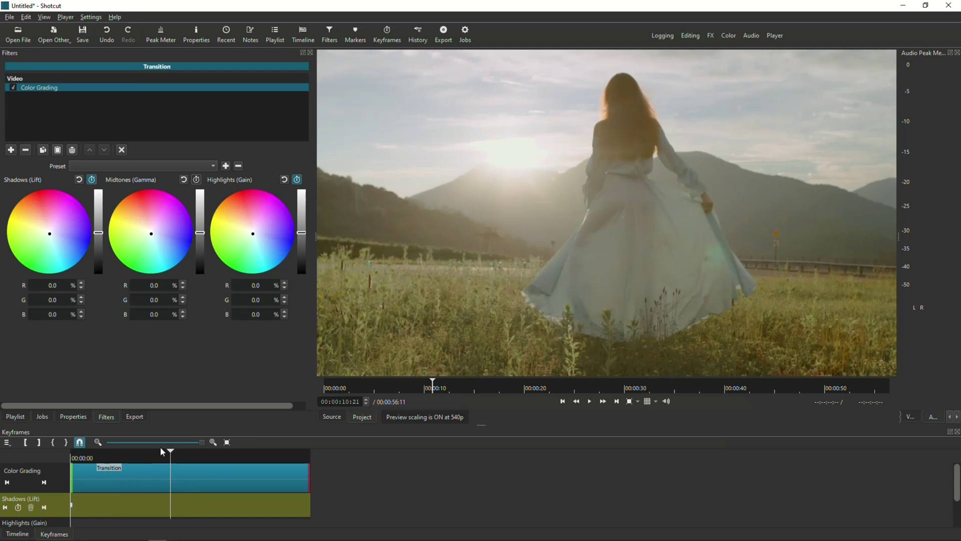
pyautogui.press('Right')
pyautogui.press('Left')
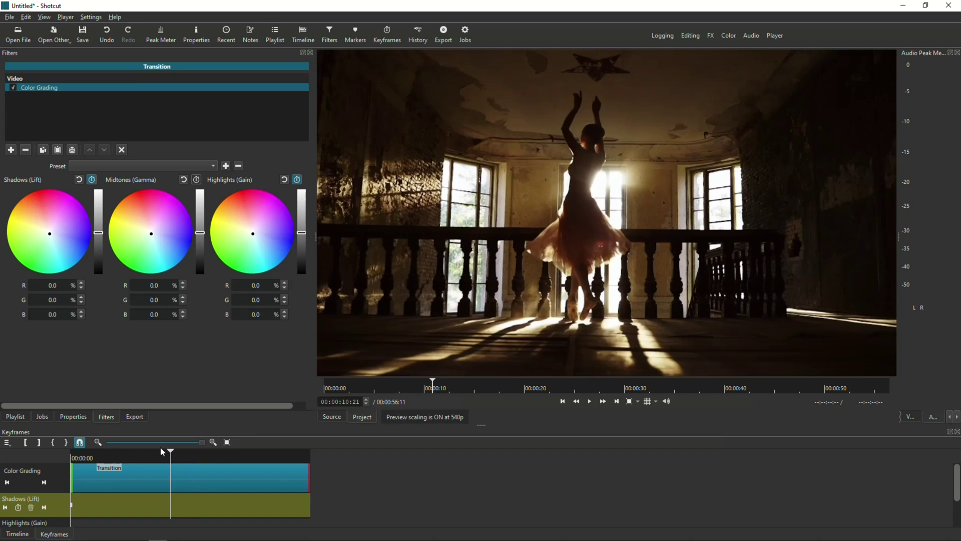
pyautogui.click(172, 457)
pyautogui.moveTo(97, 233); pyautogui.dragTo(98, 190)
# Keyframe Highlights (Gain) R, G, B at 71.5 on the white-flash frame 00:00:10:21.
pyautogui.click(53, 285)
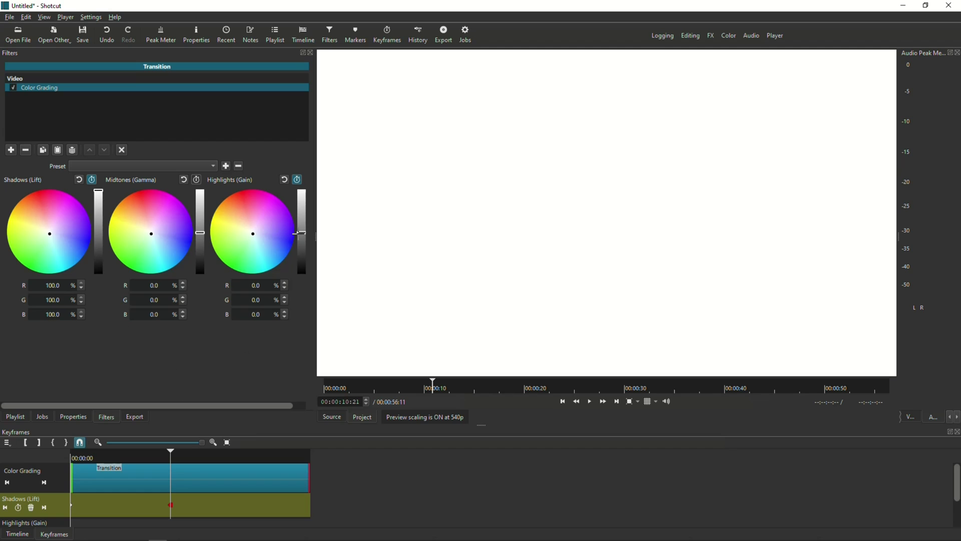
pyautogui.moveTo(302, 232); pyautogui.dragTo(304, 201)
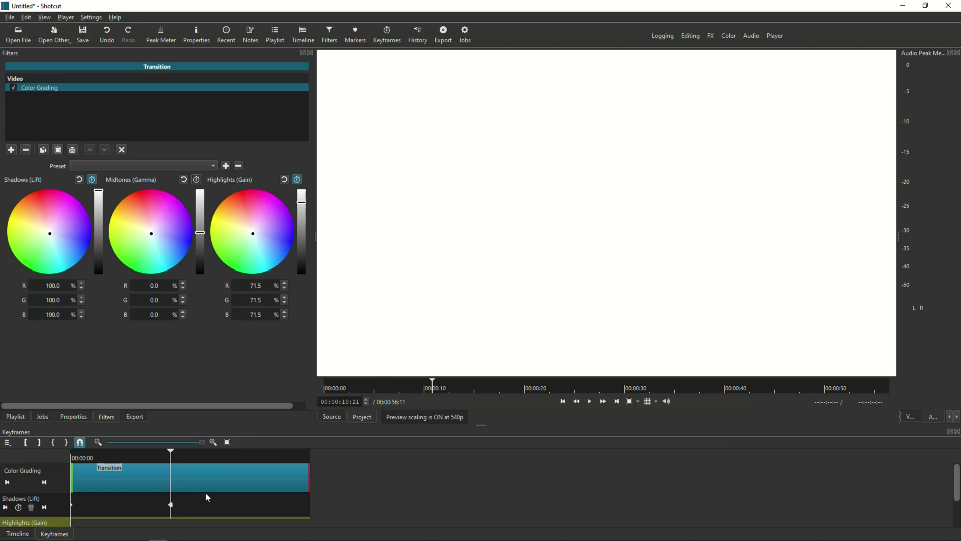
pyautogui.press('ctrl')
# At 00:00:11:04, keyframe Highlights (Gain) and Shadows (Lift) back to 0.0.
pyautogui.click(617, 402)
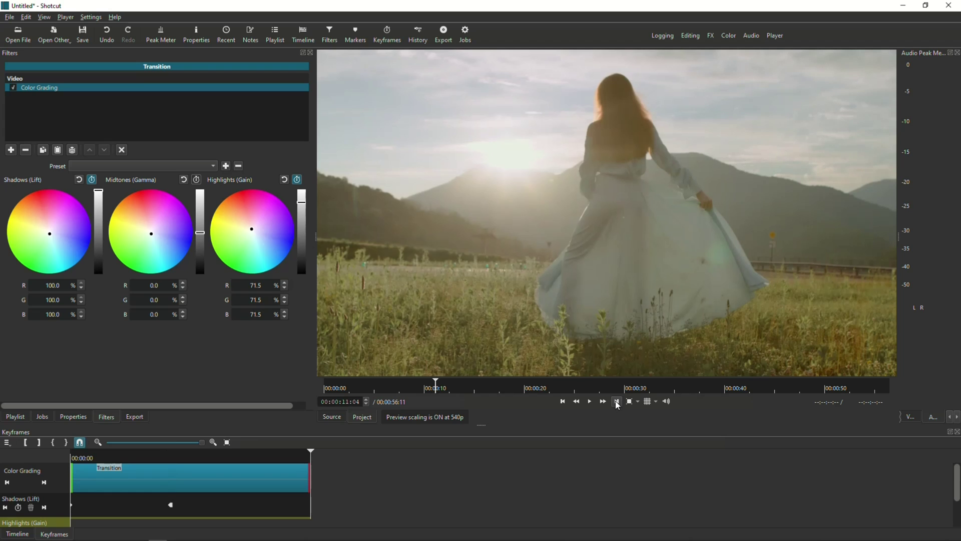
pyautogui.click(284, 180)
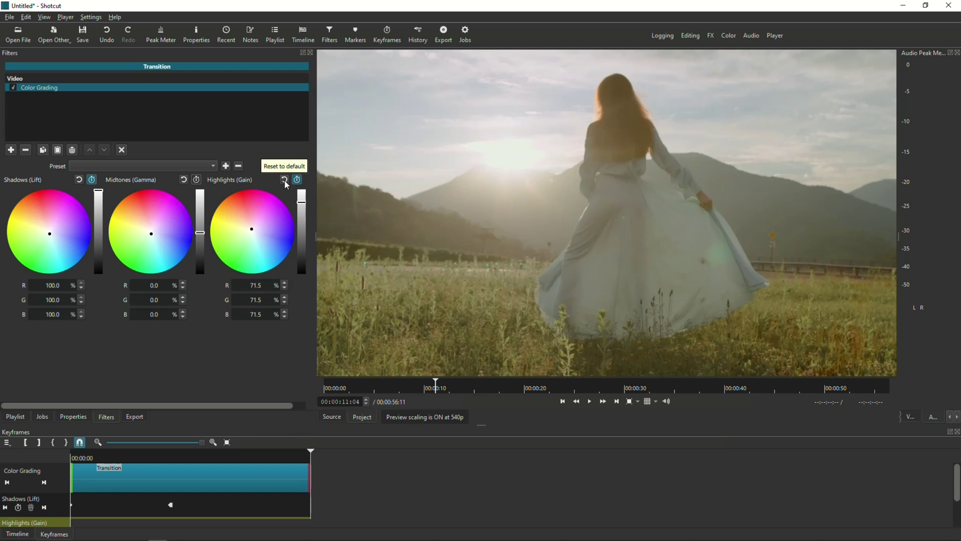
pyautogui.click(285, 180)
pyautogui.click(303, 233)
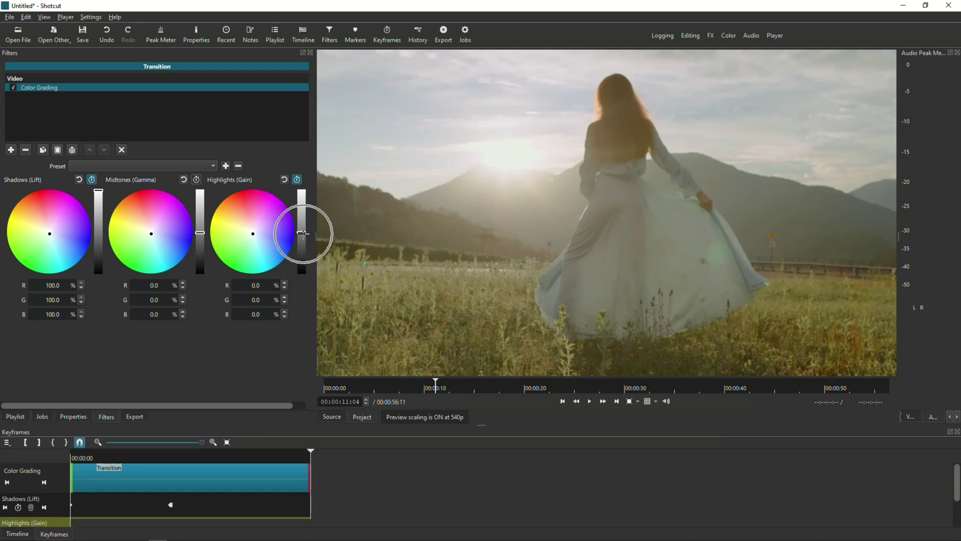
pyautogui.click(79, 180)
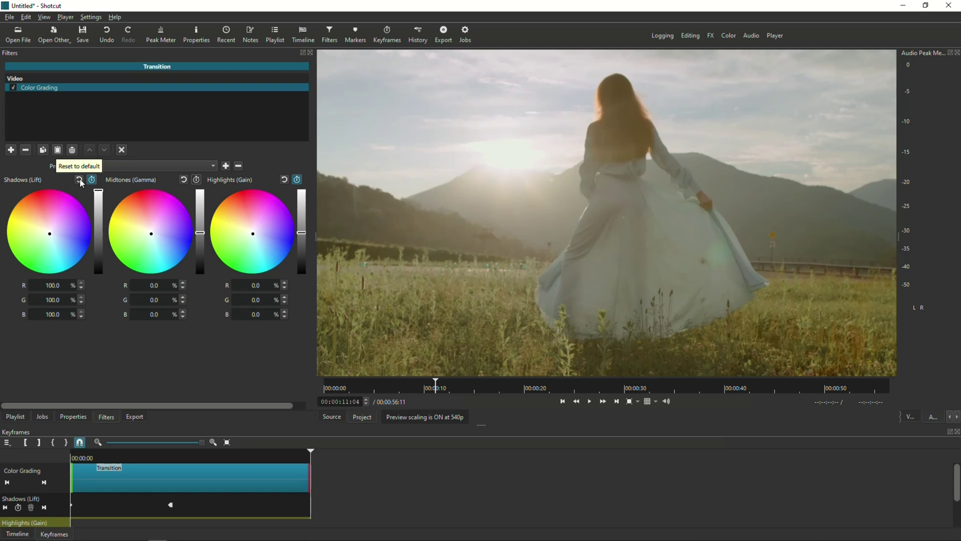
pyautogui.click(79, 180)
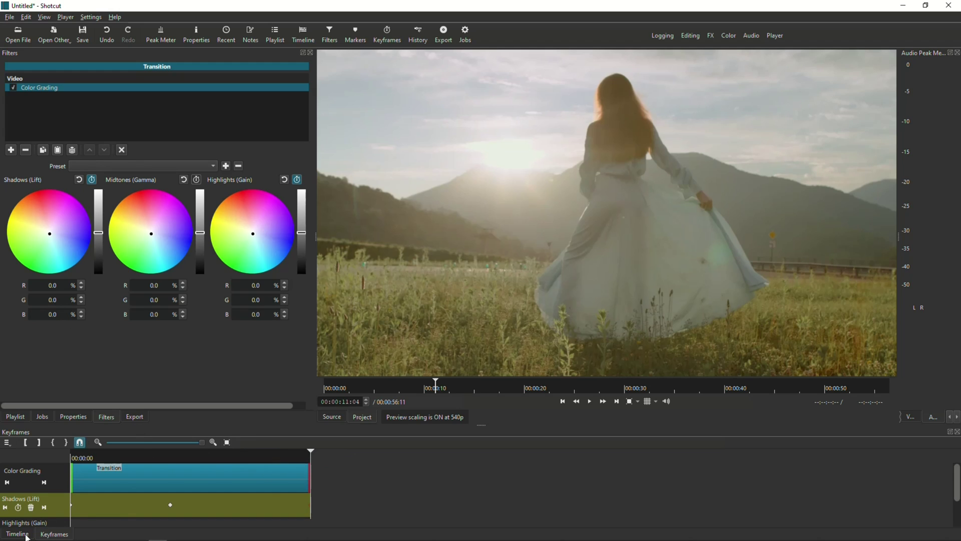
pyautogui.click(563, 401)
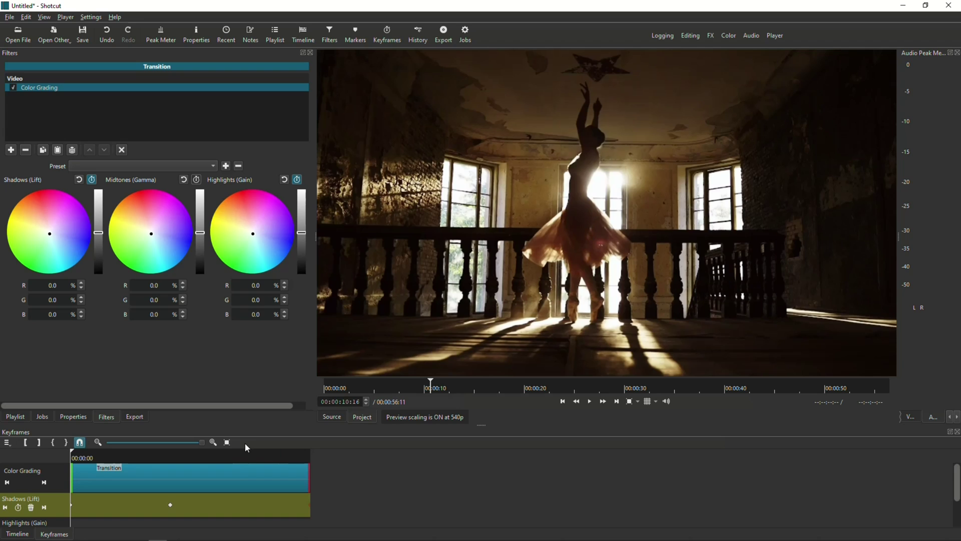
# Step through the flash's build-up, white peak and fade frame by frame, then show the Timeline.
pyautogui.press('Right')
pyautogui.press('Right')
pyautogui.press('Right')
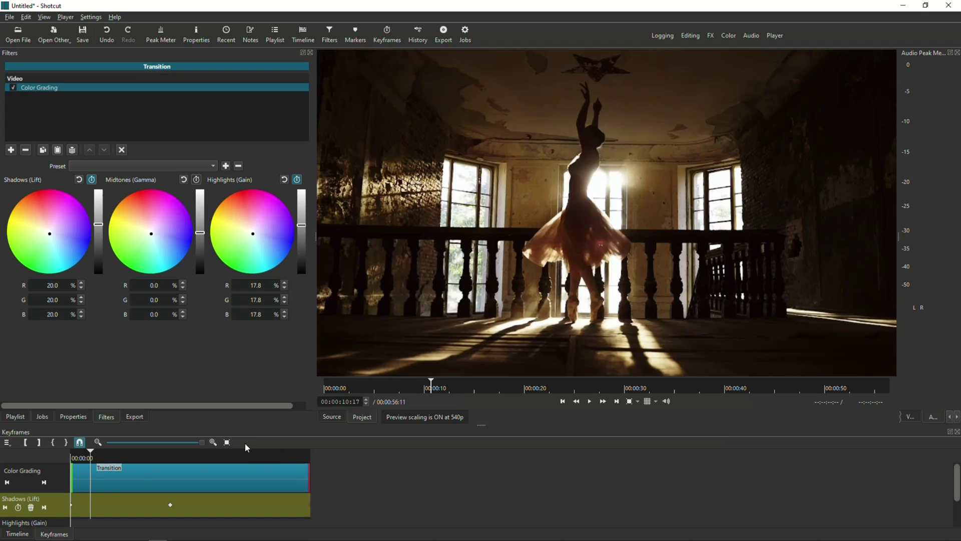
pyautogui.press('Right')
pyautogui.press('Right')
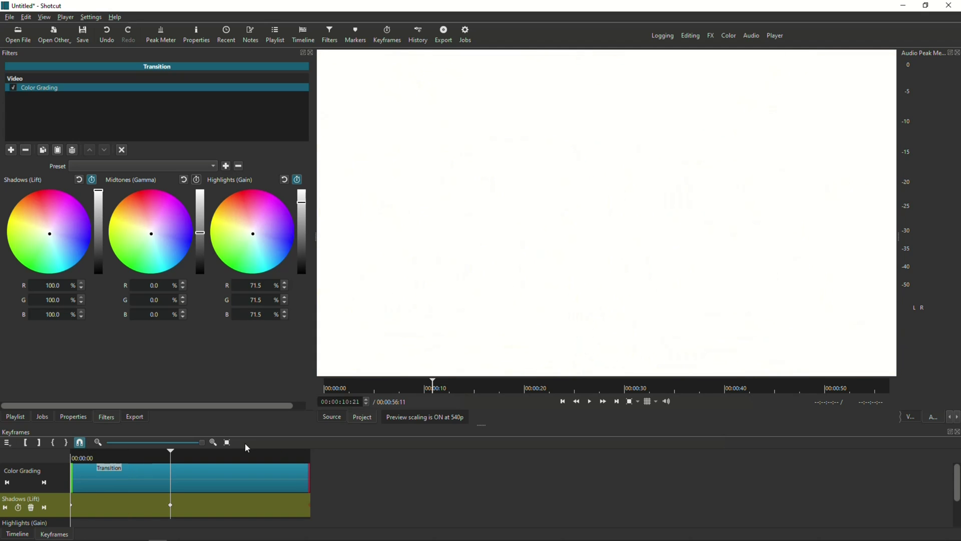
pyautogui.press('Right')
pyautogui.press('Right')
pyautogui.press('Right')
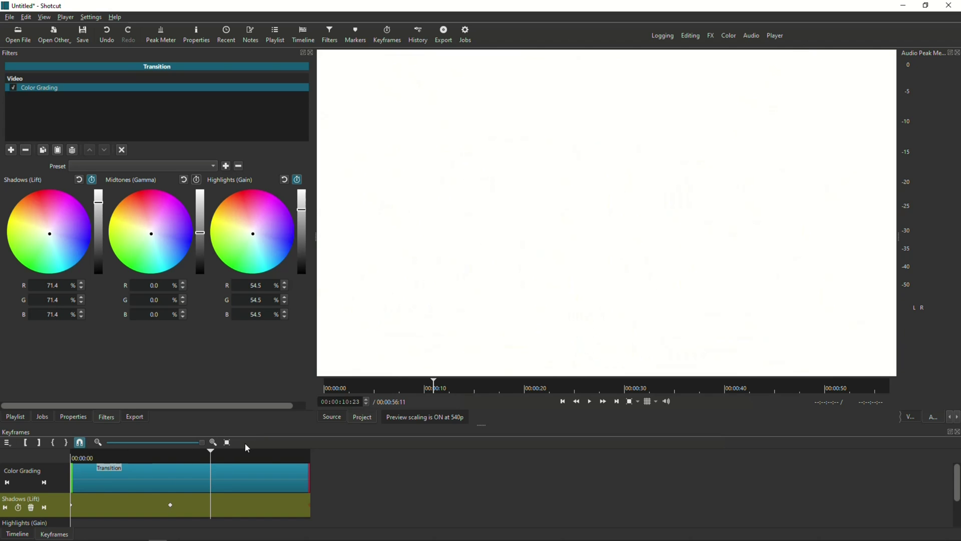
pyautogui.press('Right')
pyautogui.press('Right')
pyautogui.press('Right')
pyautogui.press('Right')
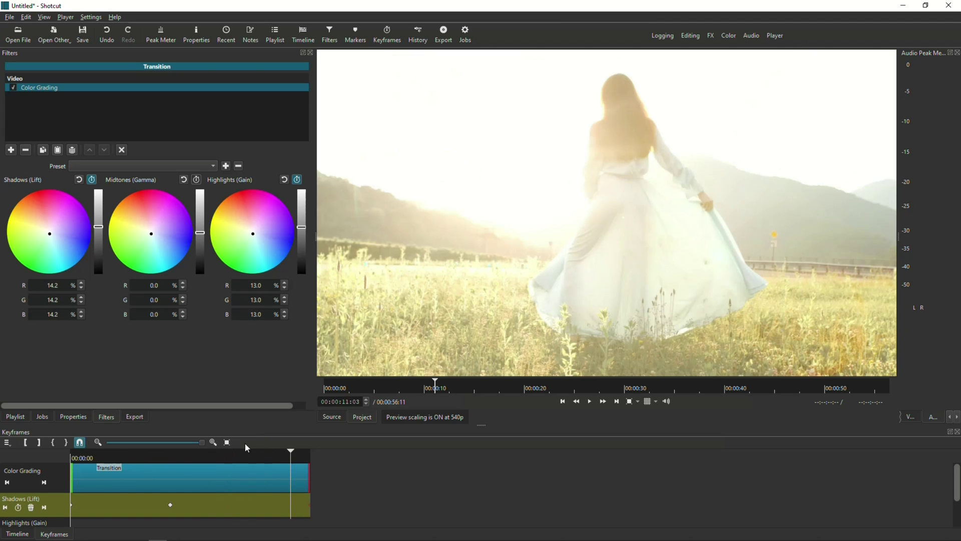
pyautogui.press('Right')
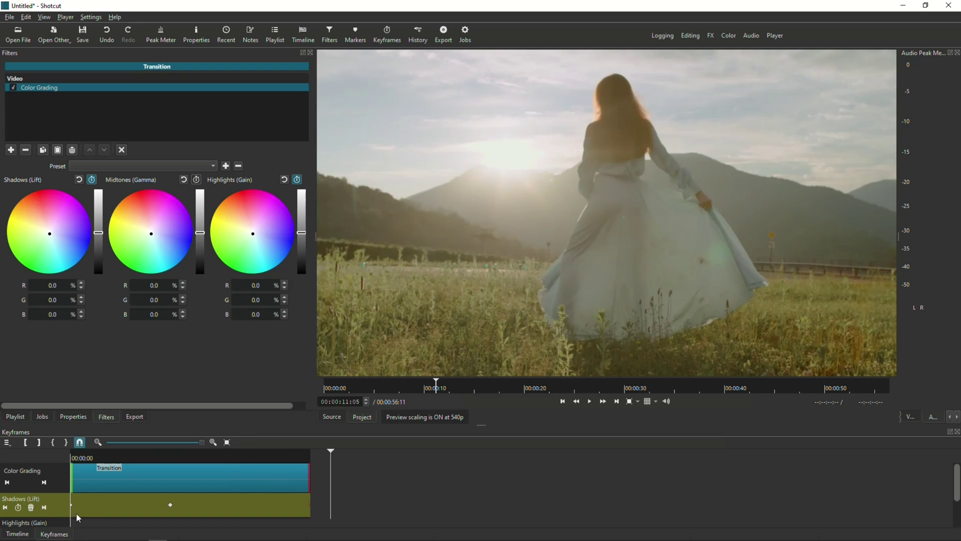
pyautogui.click(18, 534)
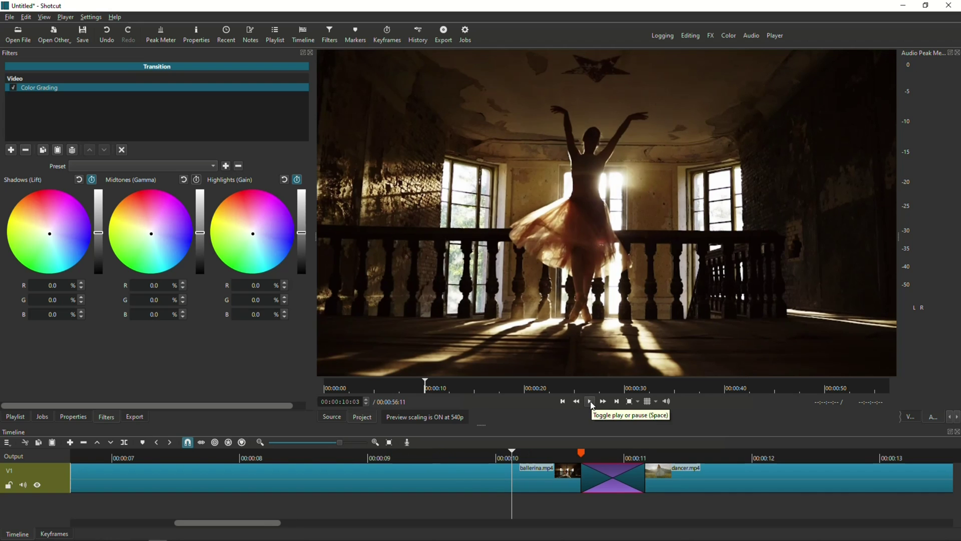
# Replay the ballerina-to-dancer flash twice, then stop on the white peak at 00:00:10:21.
pyautogui.click(591, 402)
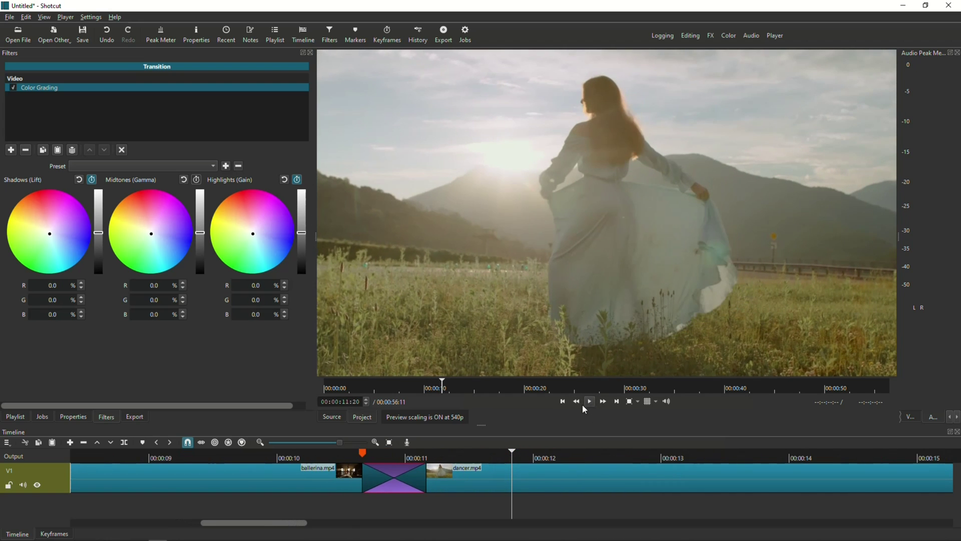
pyautogui.click(591, 402)
pyautogui.scroll(1, 349, 459)
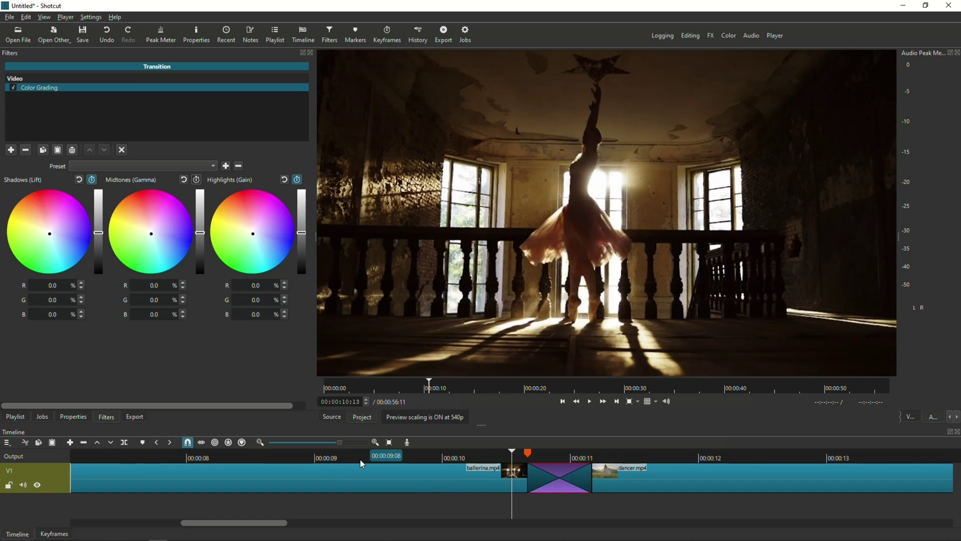
pyautogui.press('space')
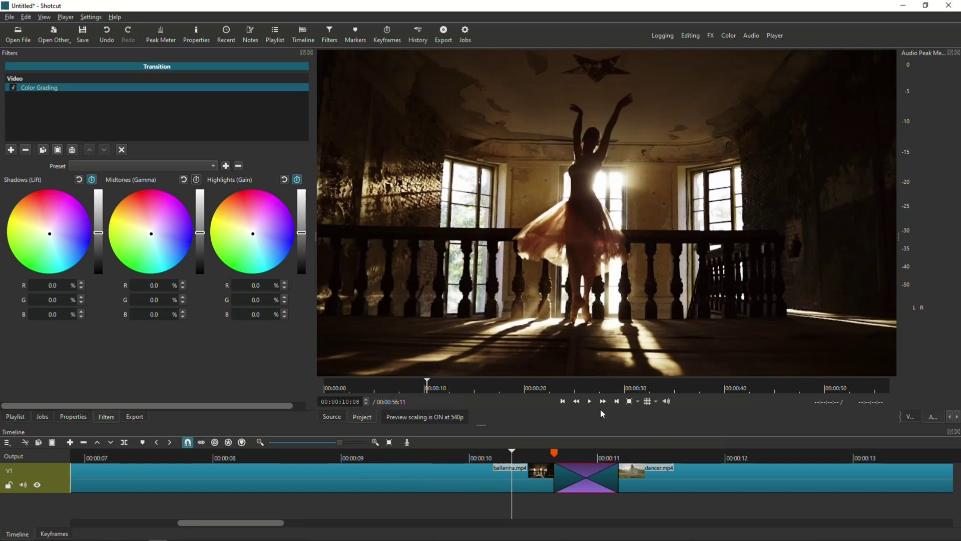
pyautogui.click(590, 402)
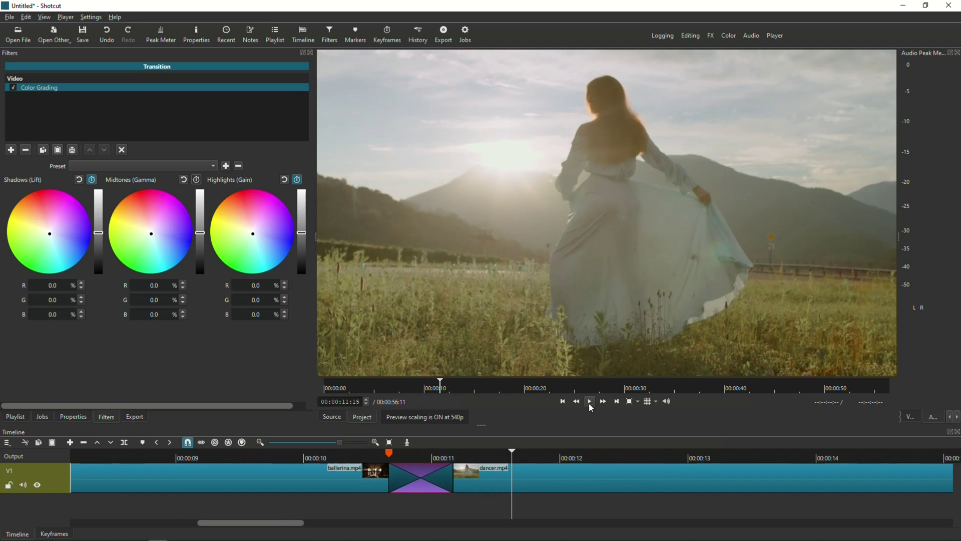
pyautogui.click(590, 402)
pyautogui.scroll(3, 360, 455)
pyautogui.click(358, 458)
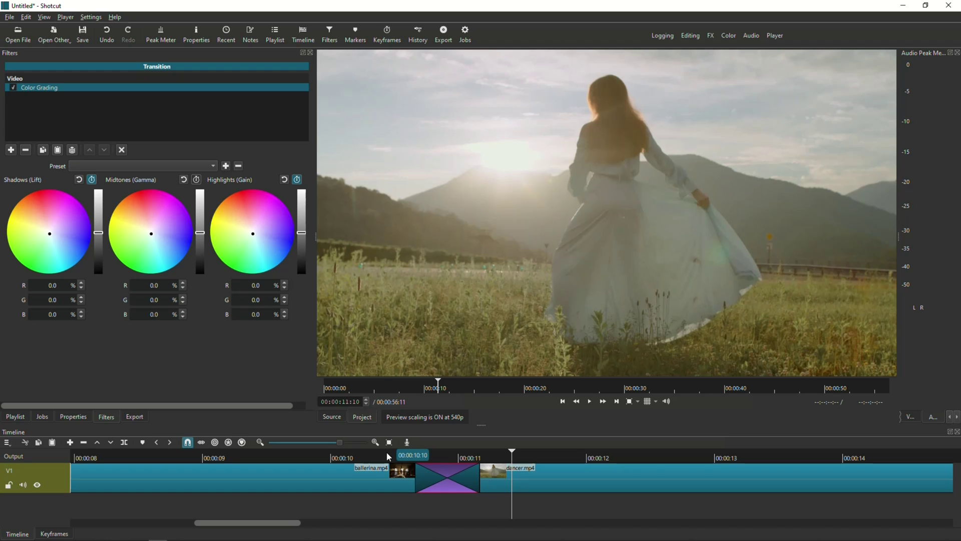
pyautogui.click(448, 459)
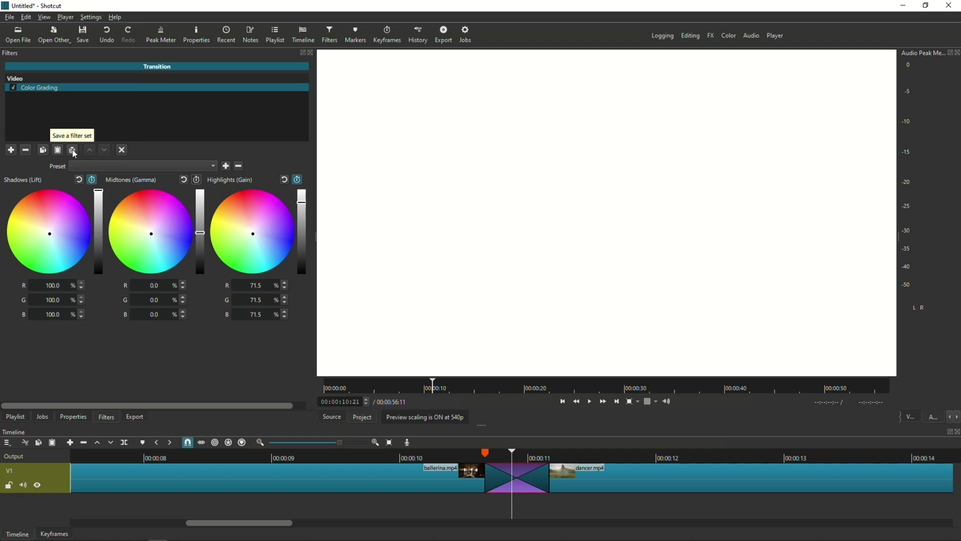
# Save the keyframed Color Grading filter as the set 'Flash Transition (12 frames)'.
pyautogui.click(73, 150)
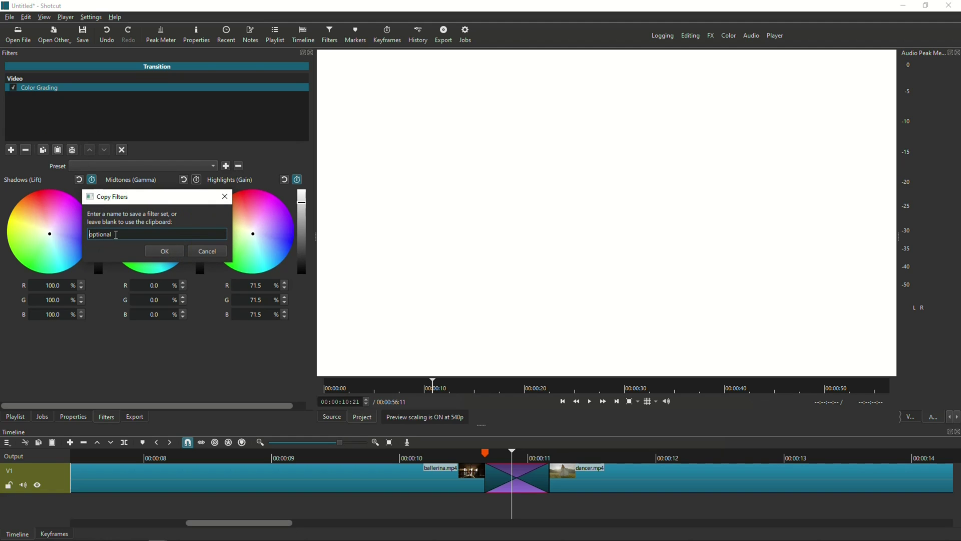
pyautogui.write('Flash Transition')
pyautogui.write('frames')
pyautogui.click(171, 253)
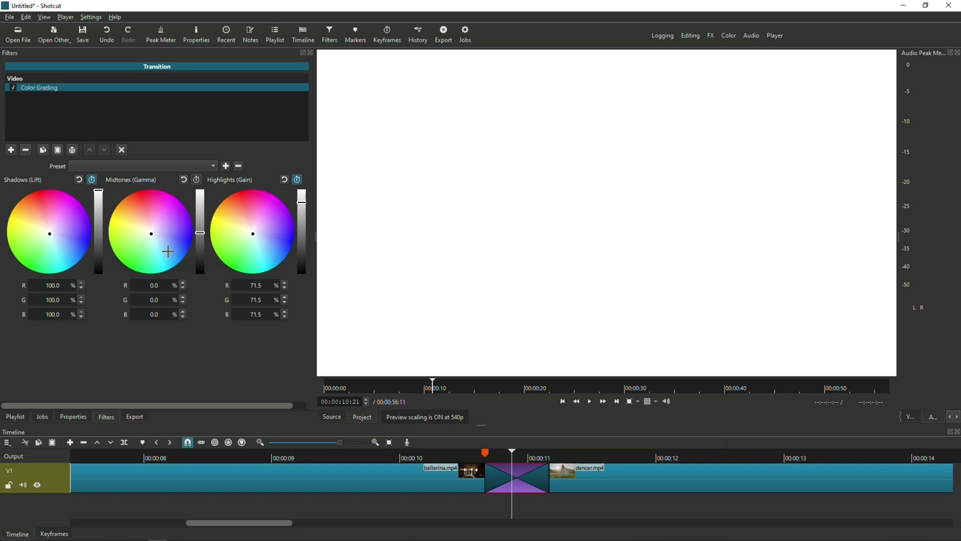
# Delete the Color Grading filter from the transition clip.
pyautogui.hscroll(-1, 470, 463)
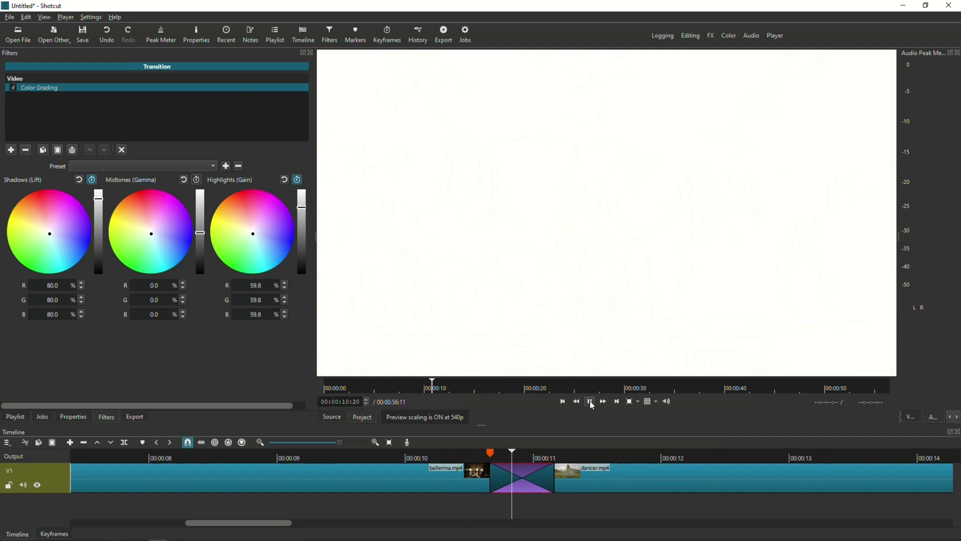
pyautogui.click(591, 402)
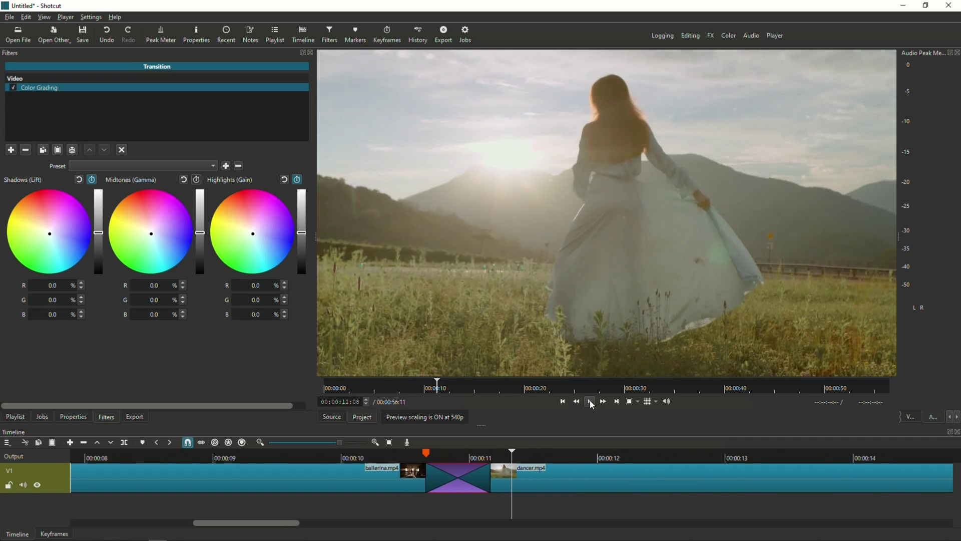
pyautogui.hscroll(-5, 436, 462)
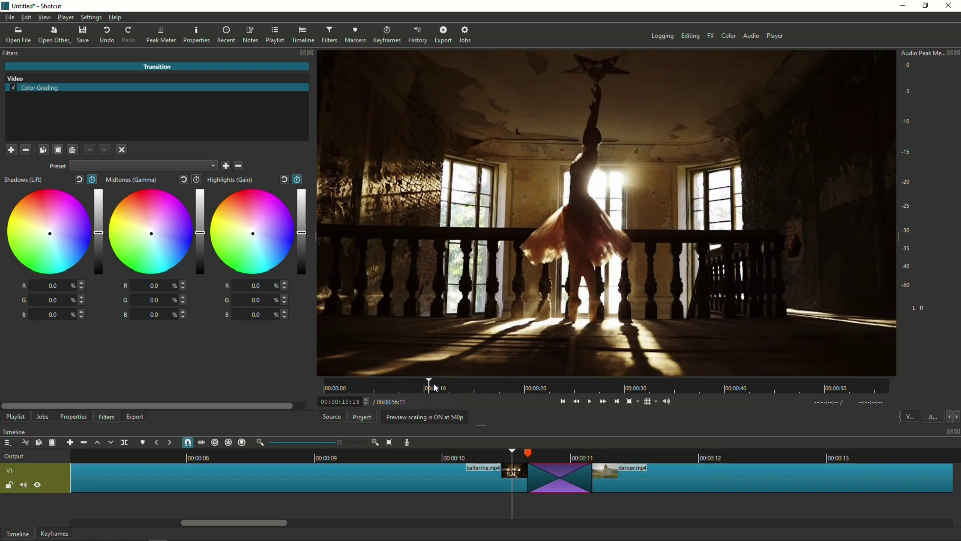
pyautogui.click(26, 88)
pyautogui.click(27, 149)
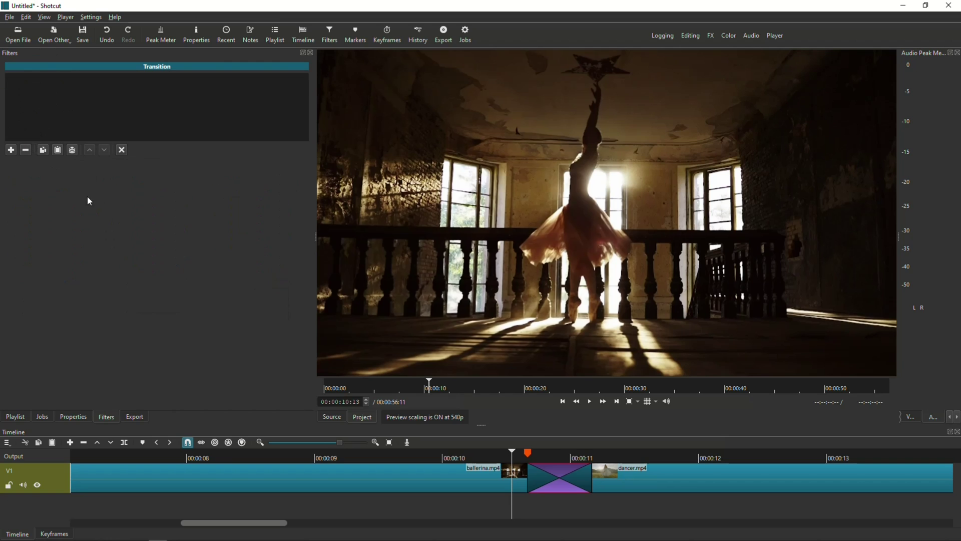
# Play the cut to confirm the flash is gone, then park the playhead on the transition.
pyautogui.click(589, 402)
pyautogui.click(589, 402)
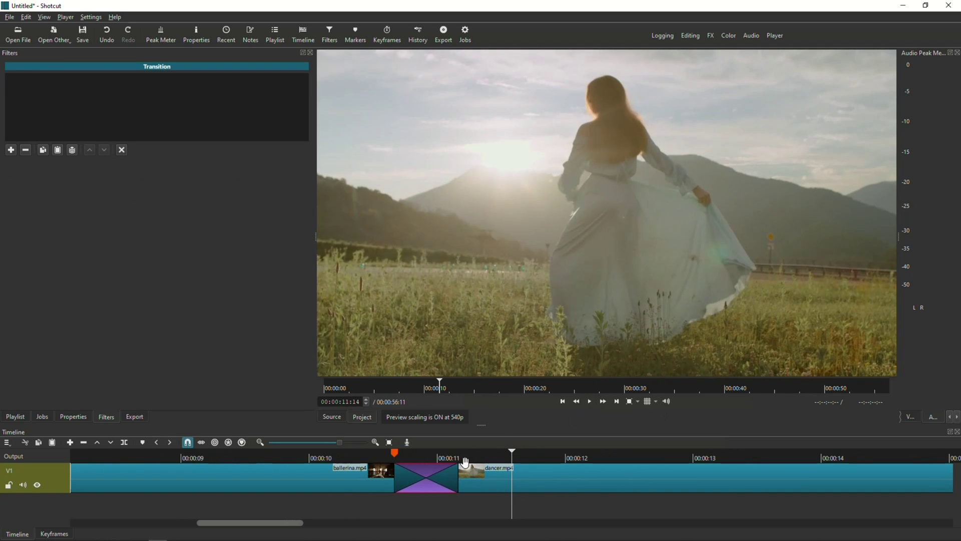
pyautogui.click(431, 466)
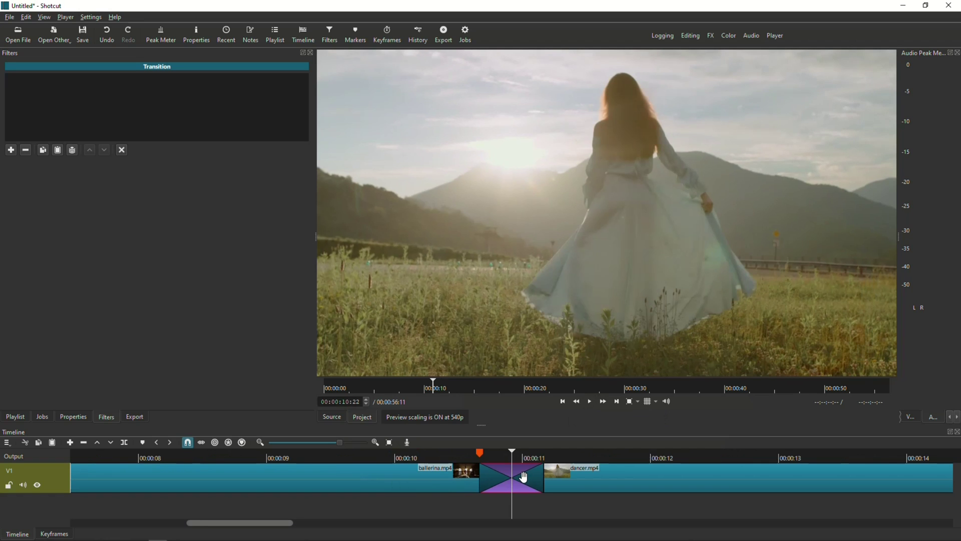
# Add the saved 'Flash Transition (12 frames)' filter set to the transition clip.
pyautogui.click(10, 150)
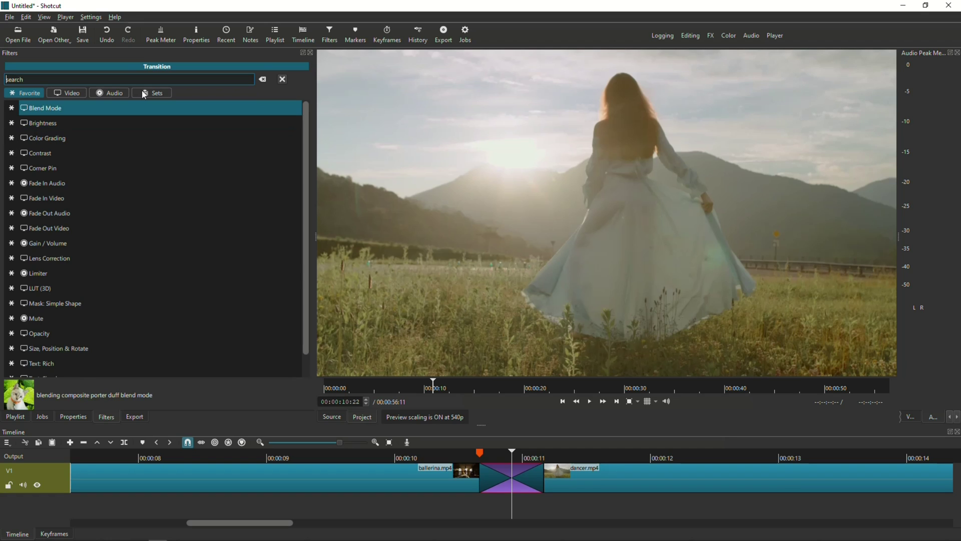
pyautogui.click(157, 95)
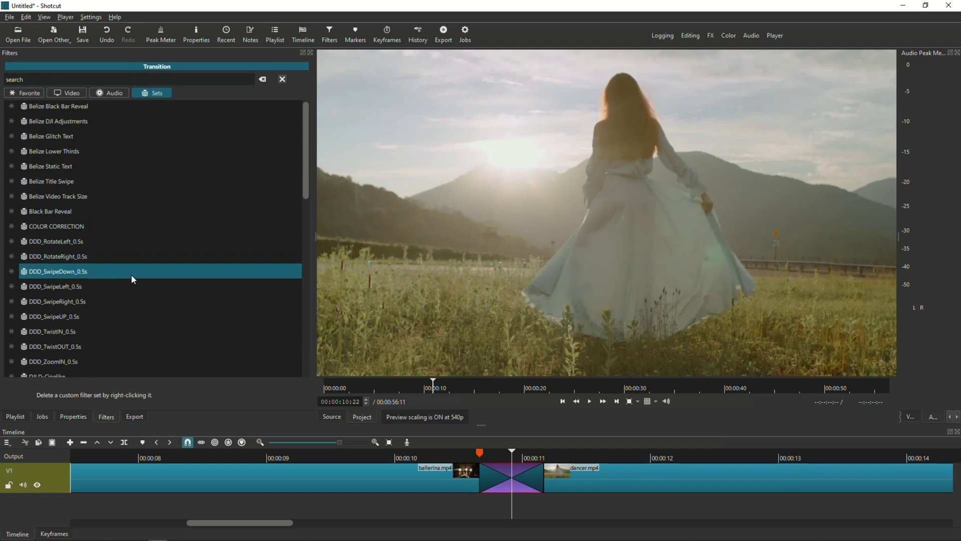
pyautogui.scroll(-4, 136, 285)
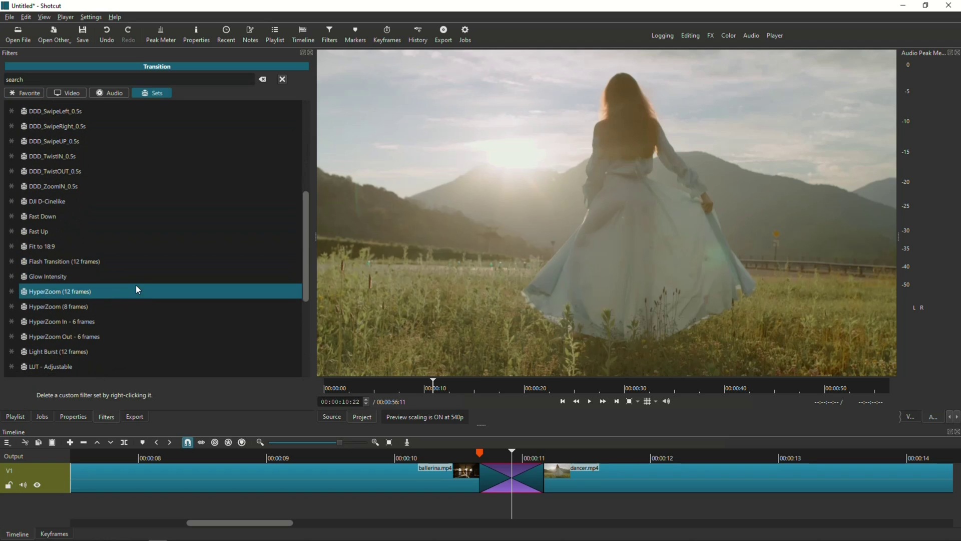
pyautogui.click(73, 260)
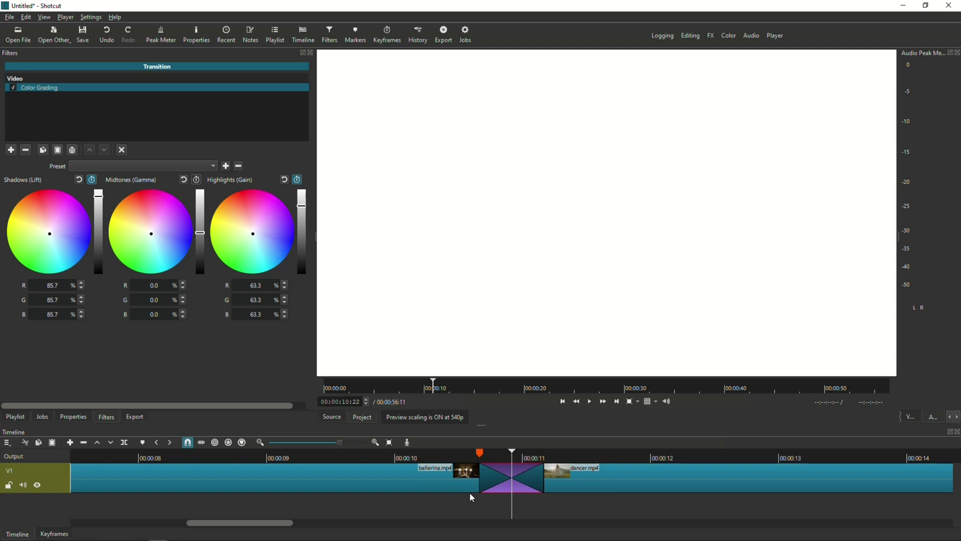
# Play through the transition twice to preview the flash, then return before it.
pyautogui.hscroll(-3, 504, 471)
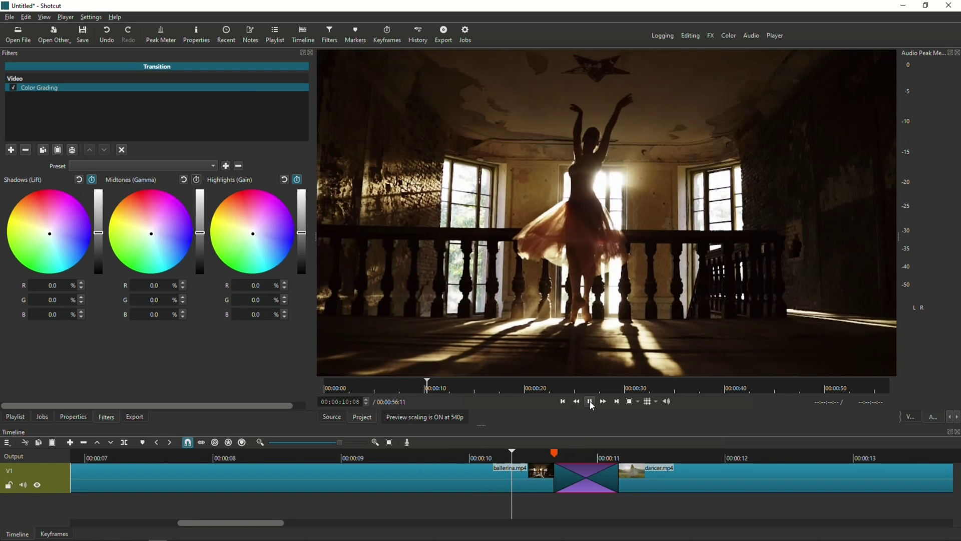
pyautogui.click(591, 401)
pyautogui.click(590, 402)
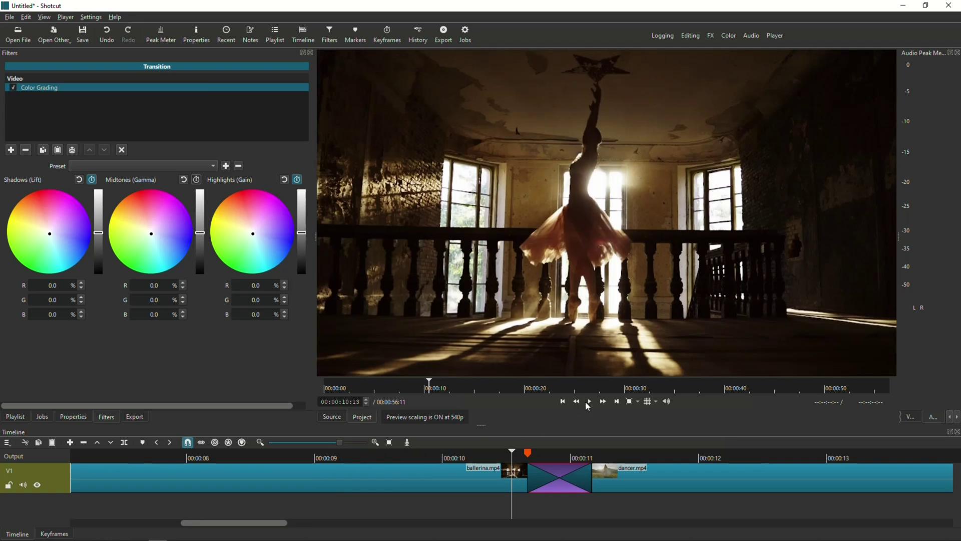
pyautogui.click(589, 401)
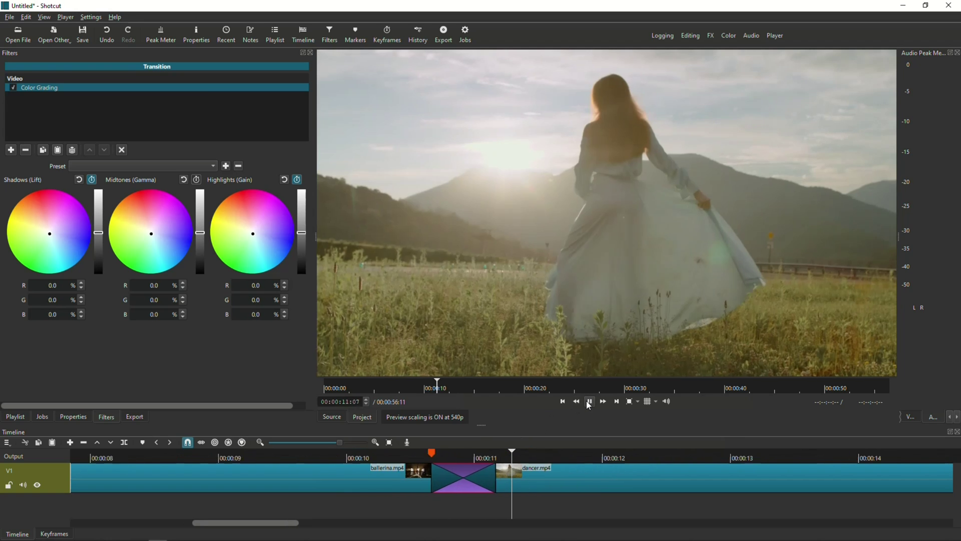
pyautogui.click(589, 402)
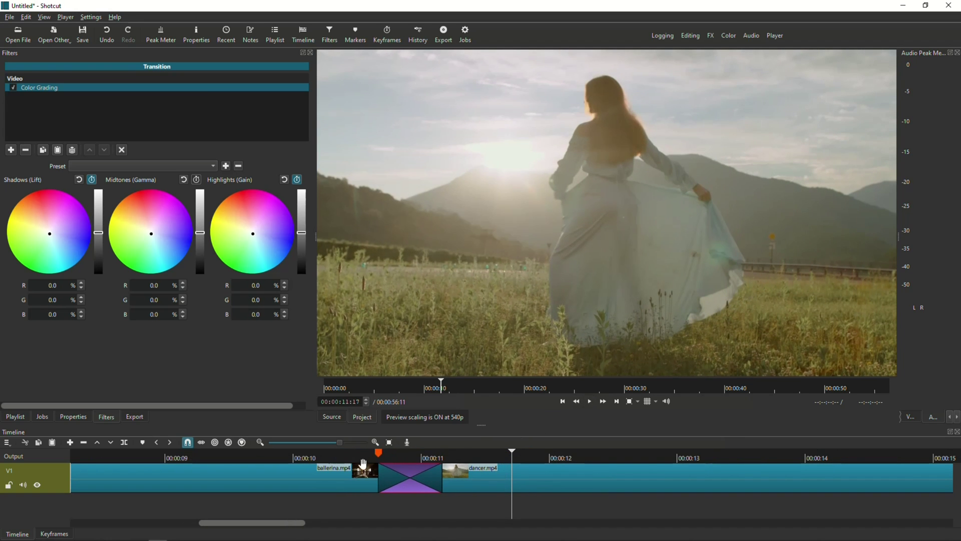
pyautogui.click(364, 458)
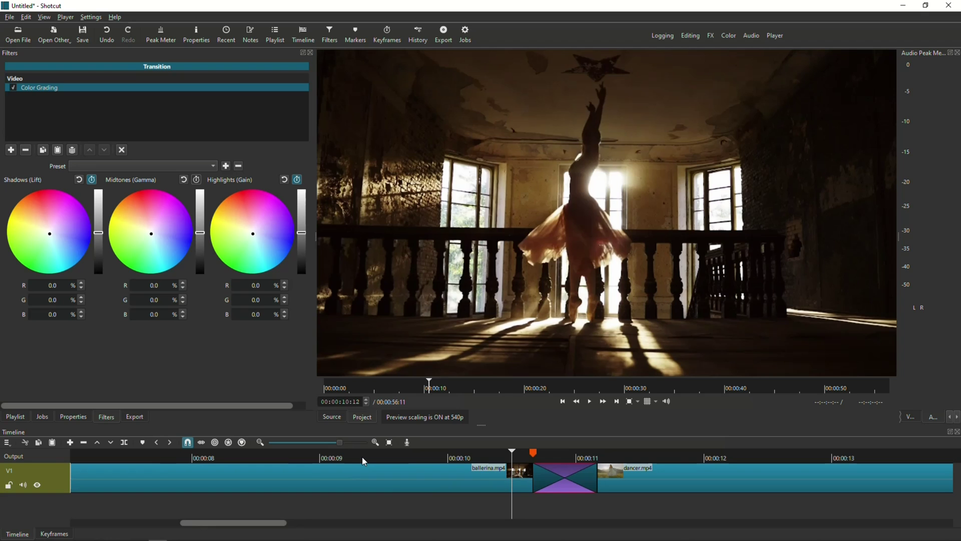
pyautogui.press('Escape')
pyautogui.click(73, 150)
# Cancel the filter-set save and scroll through the list of saved filter sets.
pyautogui.click(208, 251)
pyautogui.click(11, 152)
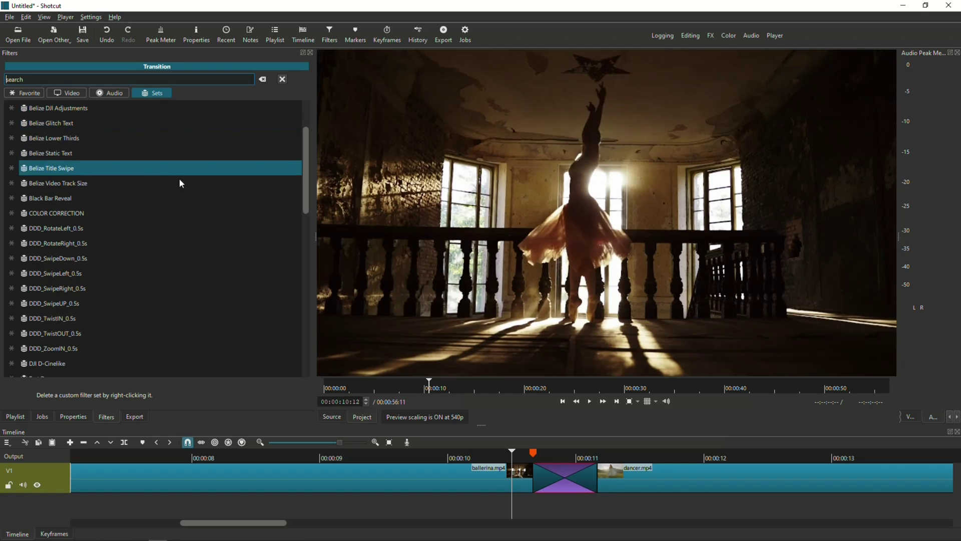
pyautogui.scroll(-3, 171, 209)
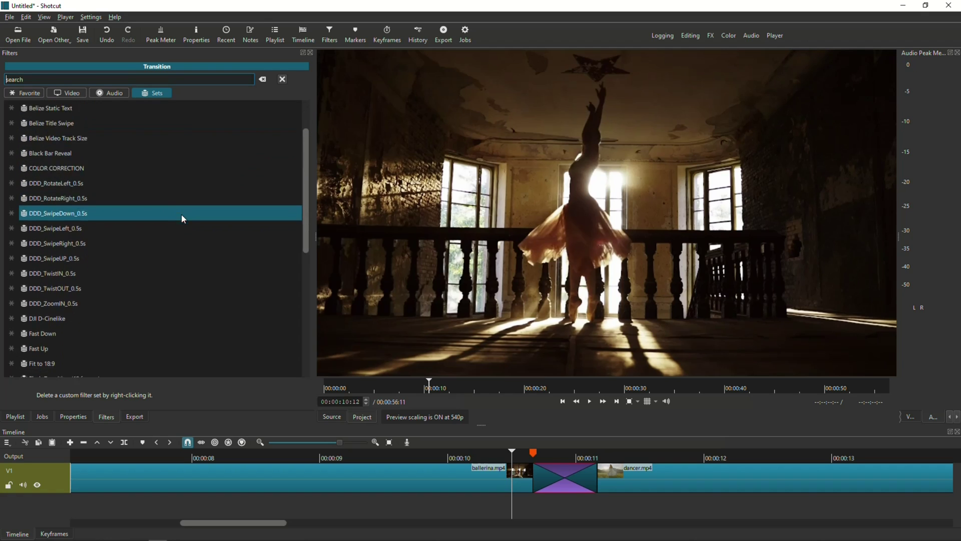
pyautogui.scroll(-5, 187, 221)
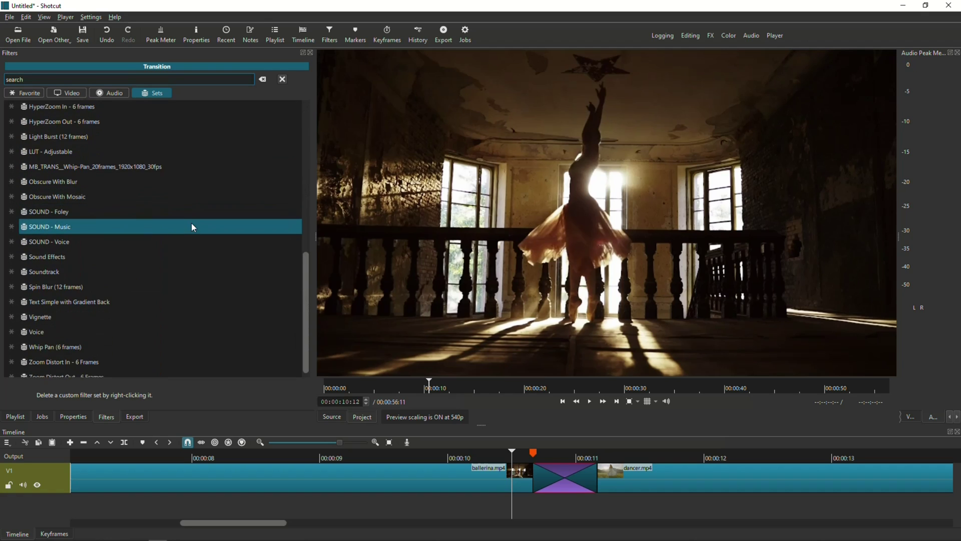
pyautogui.scroll(5, 151, 324)
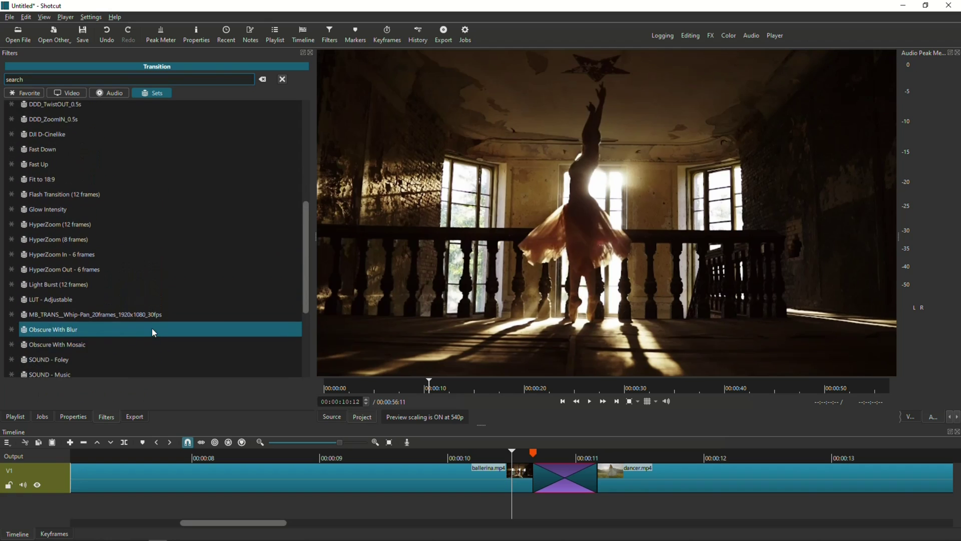
pyautogui.scroll(4, 152, 326)
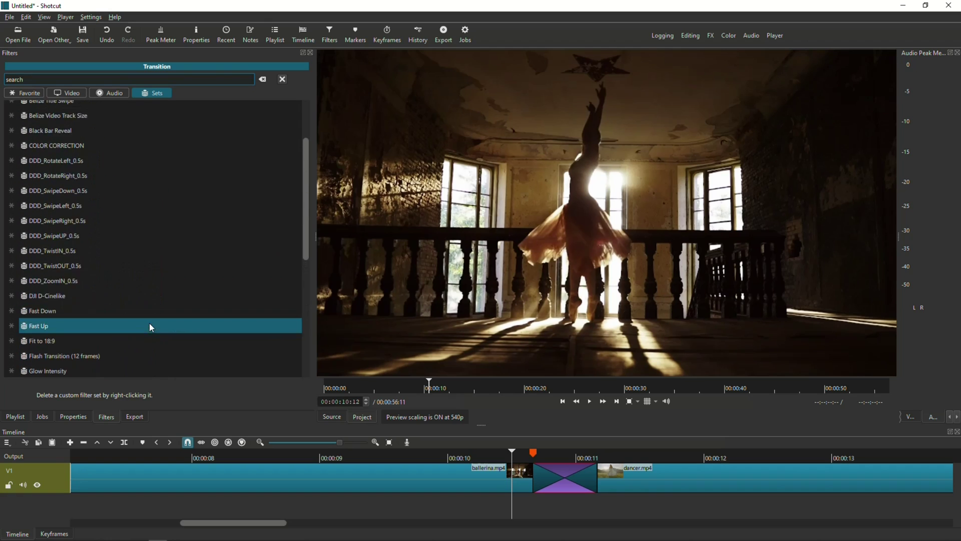
pyautogui.scroll(1, 149, 322)
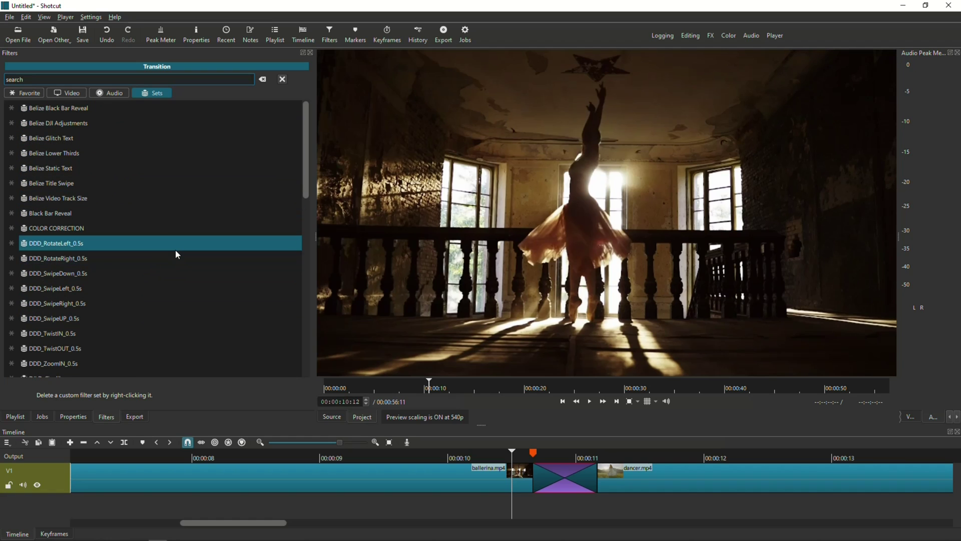
pyautogui.scroll(-5, 194, 273)
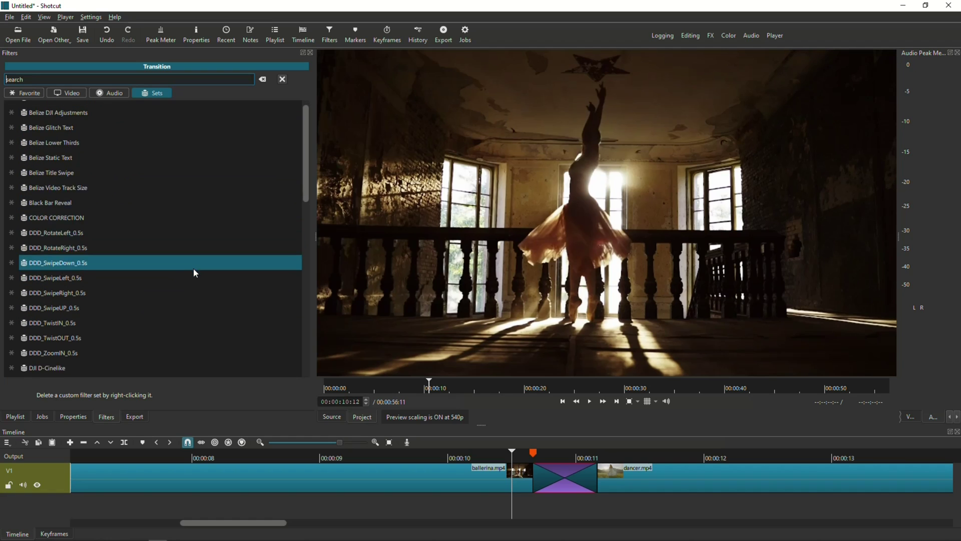
pyautogui.scroll(-4, 193, 269)
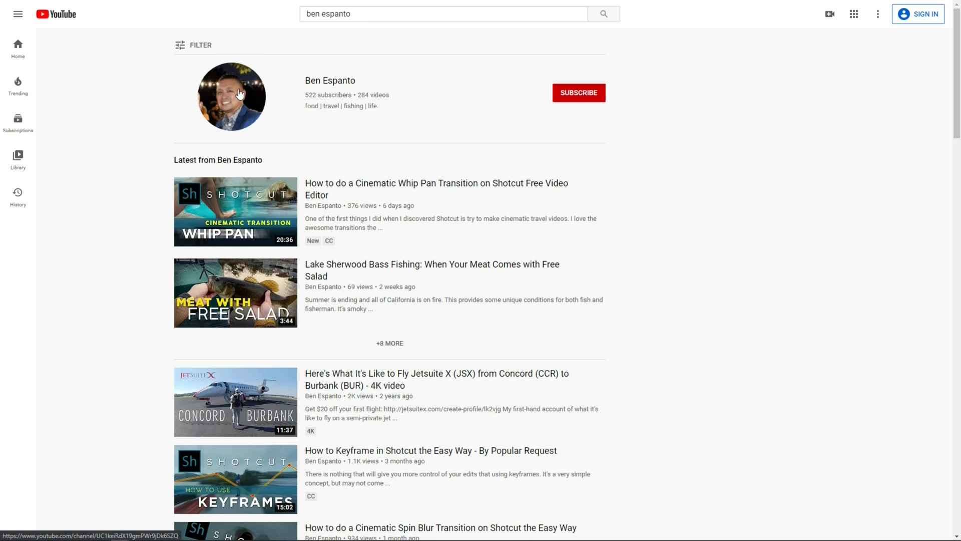
# Open the creator's channel, pause its featured video and subscribe.
pyautogui.click(237, 104)
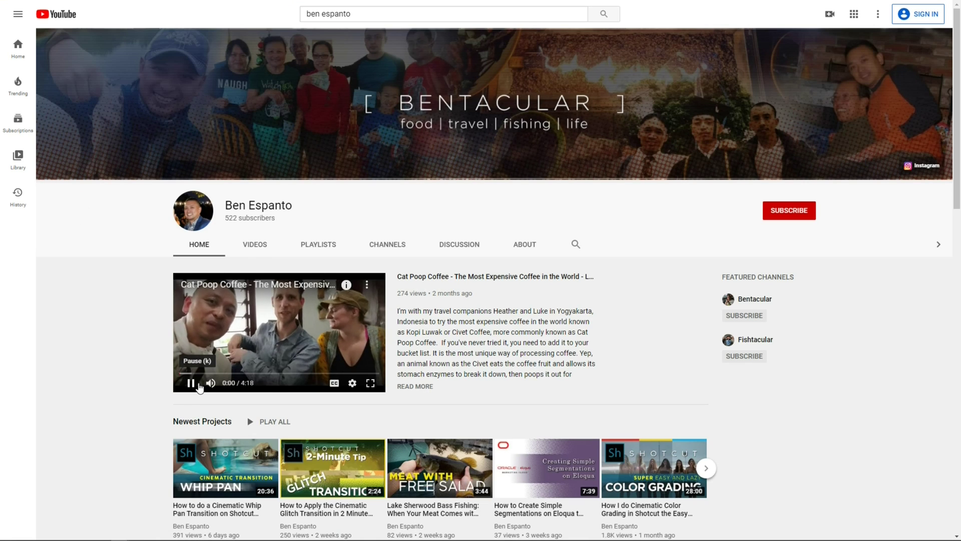
pyautogui.click(191, 382)
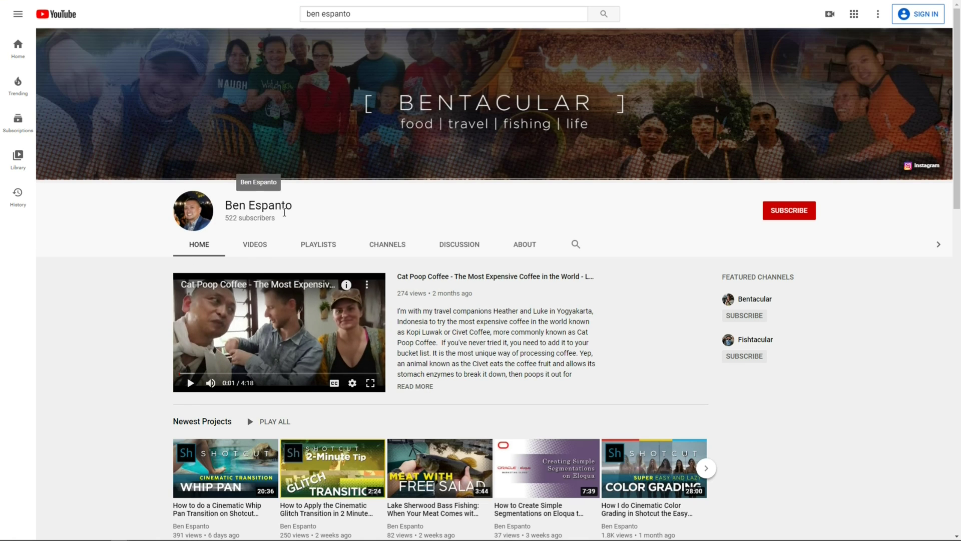
pyautogui.click(793, 215)
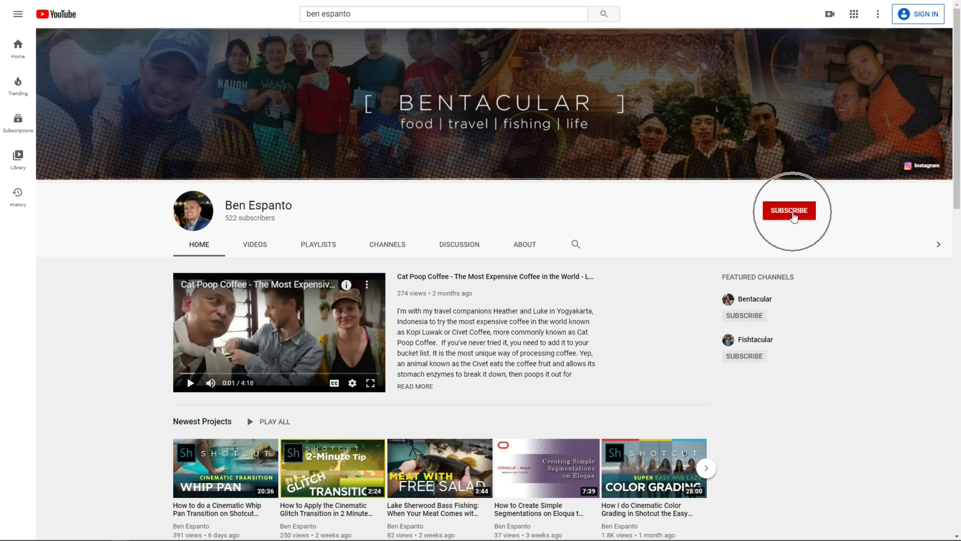
# Scroll to the Shotcut Tips and Tricks shelf and page through its videos.
pyautogui.scroll(-7, 807, 282)
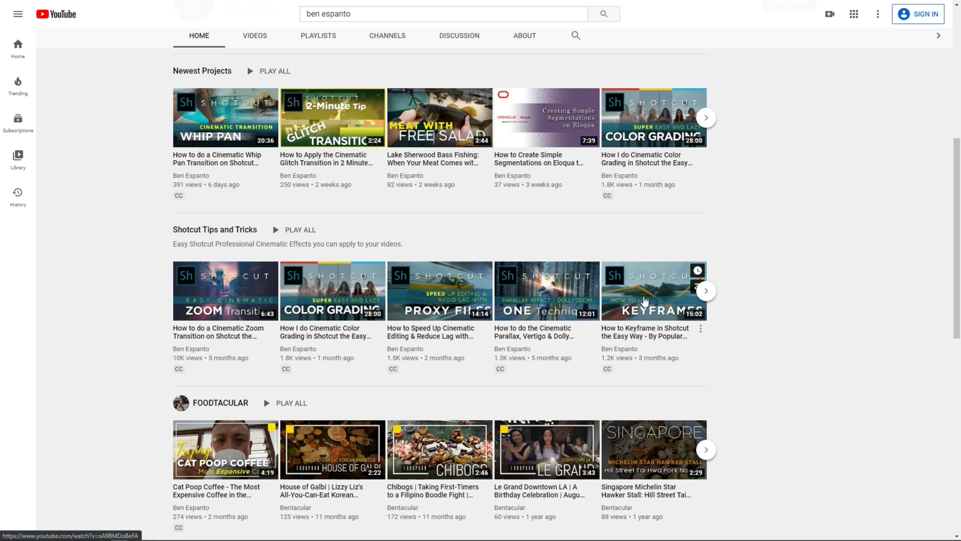
pyautogui.click(707, 291)
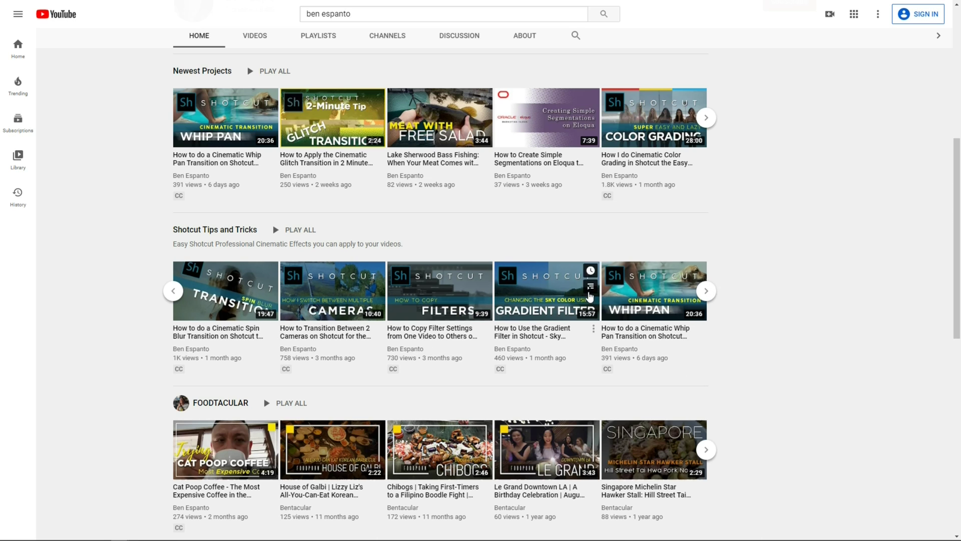
pyautogui.click(710, 296)
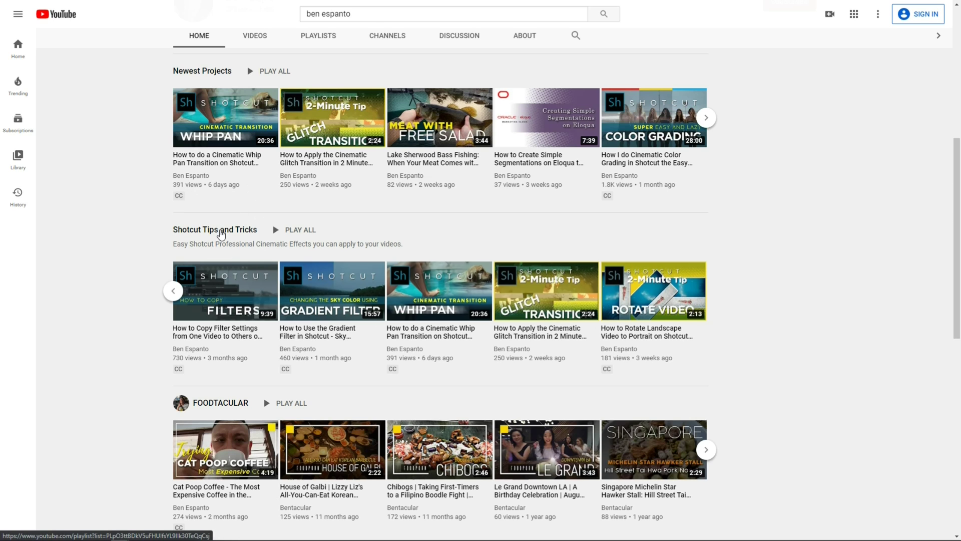
# Open the Shotcut Tips and Tricks playlist in YouTube and scroll through its 13 videos.
pyautogui.click(221, 231)
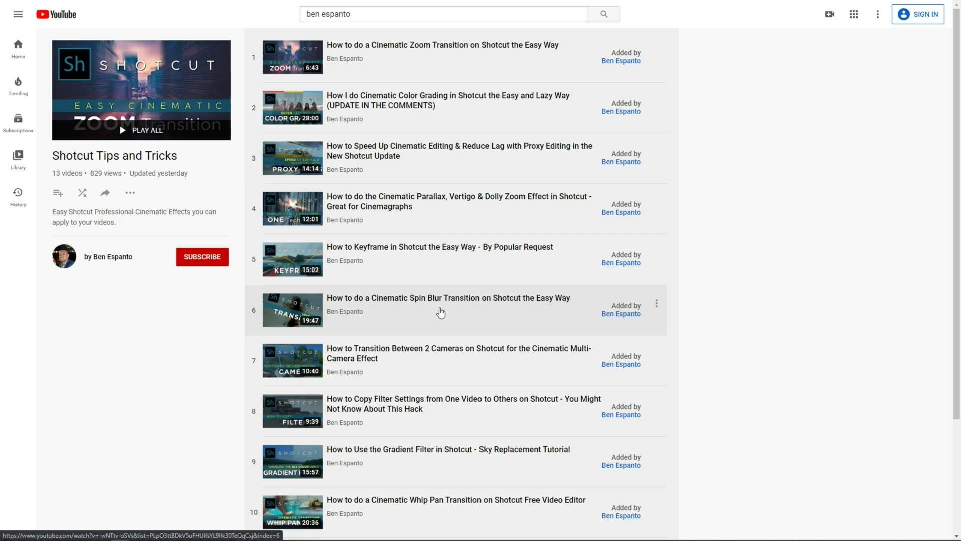
pyautogui.scroll(-3, 411, 487)
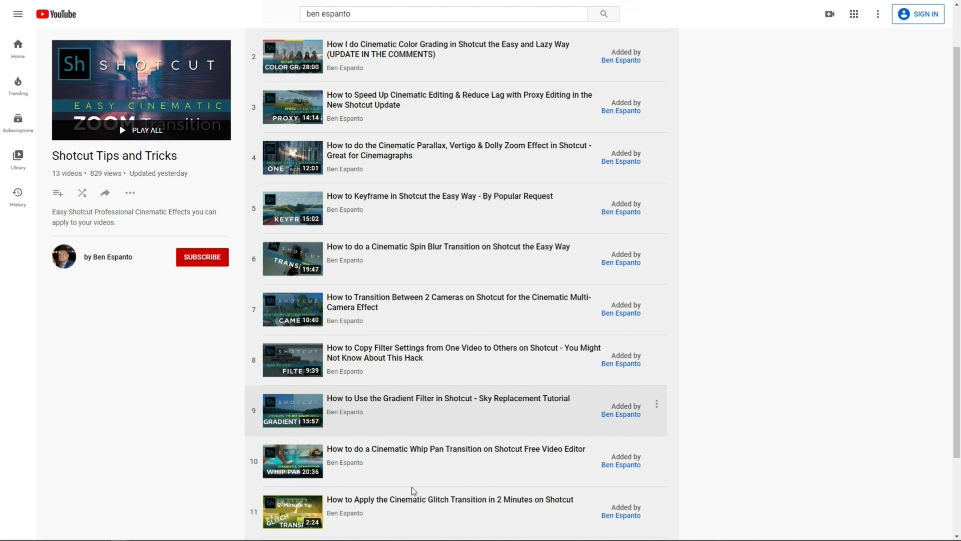